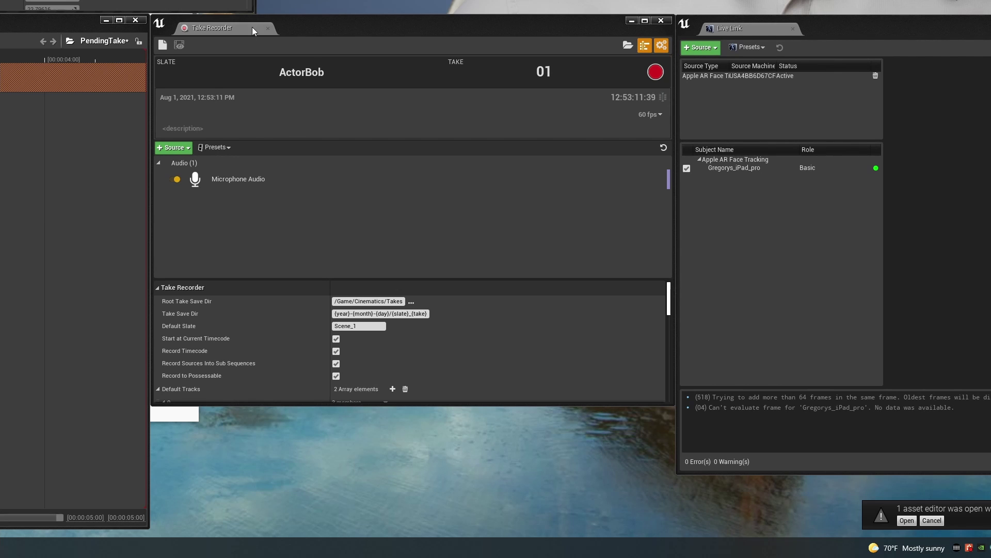
Add BP_Bob as a Take Recorder source; turn off Start at Current Timecode and Record Timecode
{"action": "left_click", "coordinate": [185, 149]}
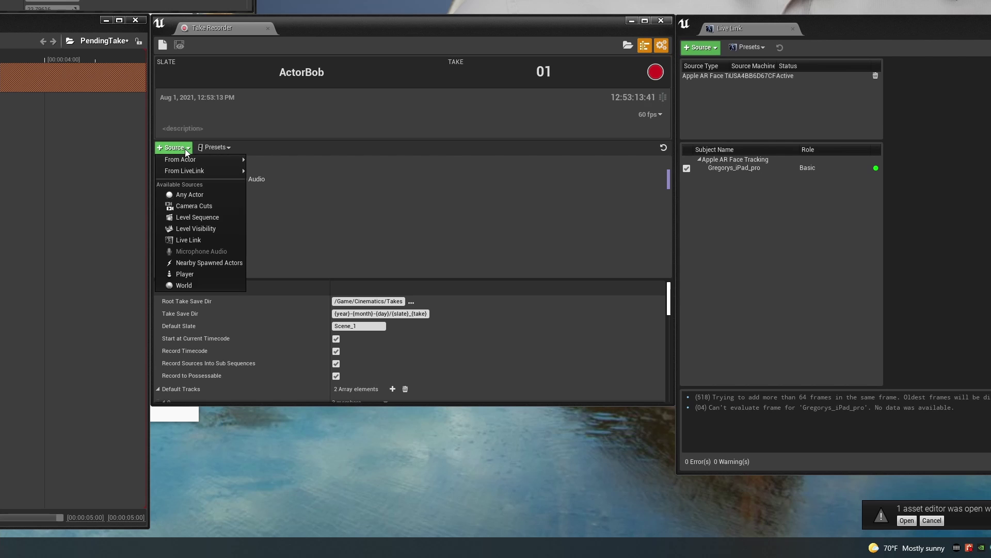
{"action": "mouse_move", "coordinate": [183, 172]}
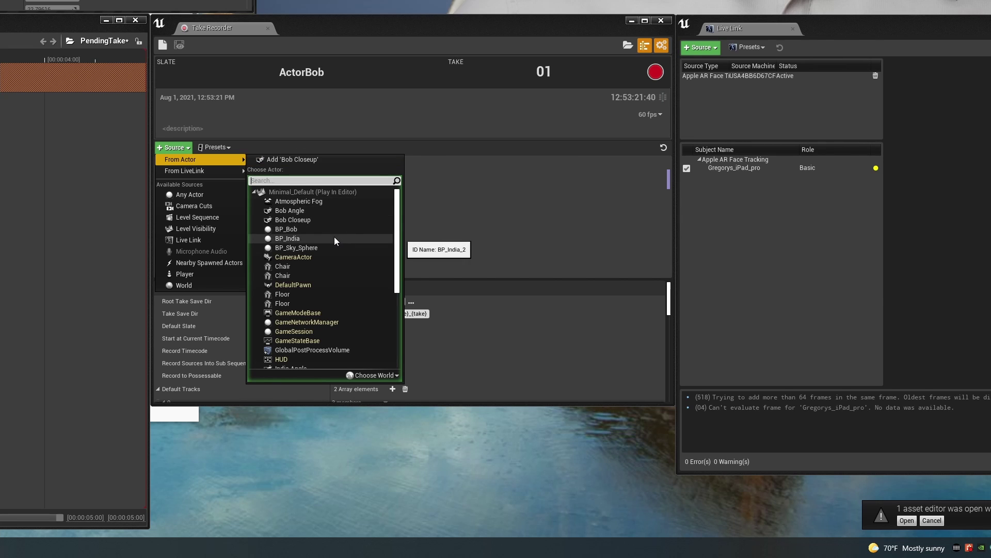
{"action": "left_click", "coordinate": [288, 230]}
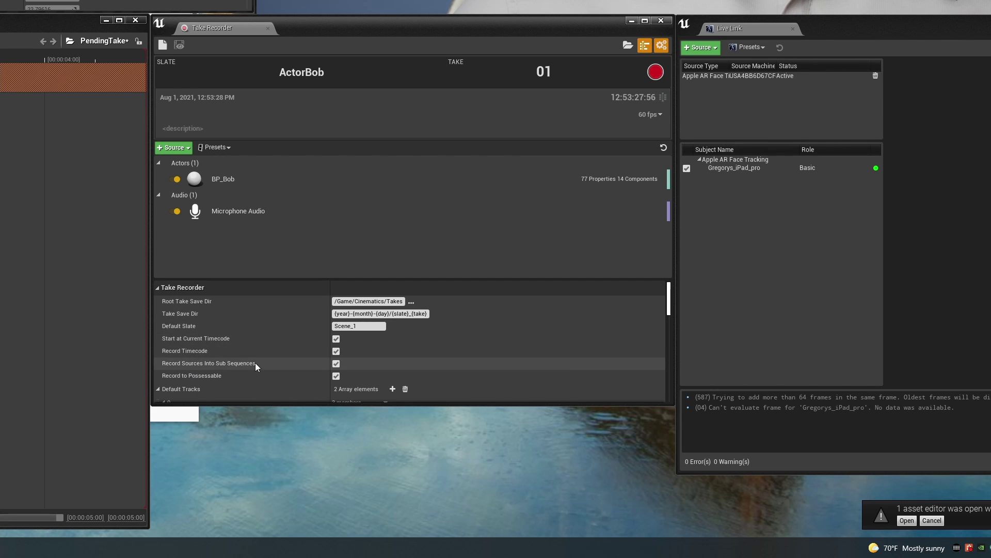
{"action": "left_click", "coordinate": [336, 338]}
{"action": "left_click", "coordinate": [337, 351]}
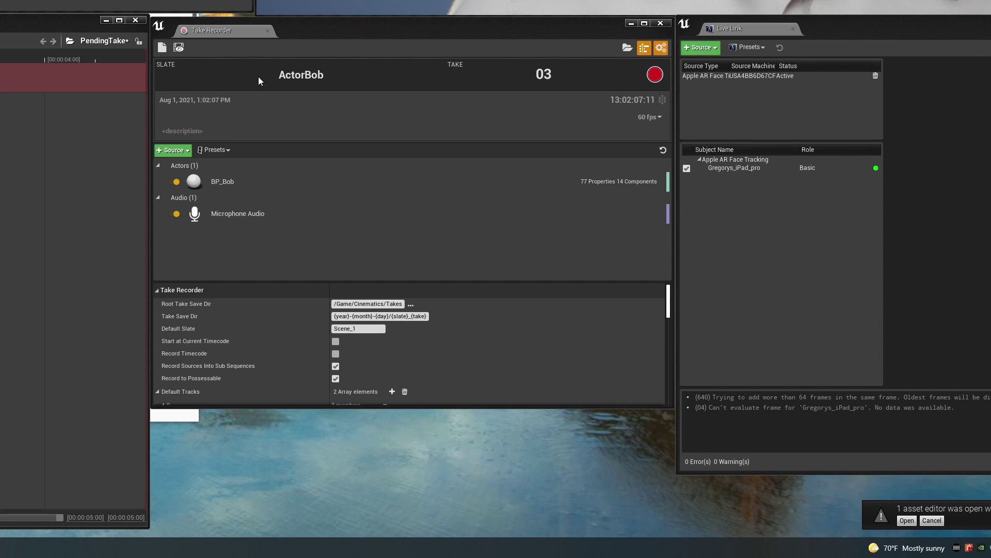
Open the latest take, ActorBob_02, for review in Sequencer
{"action": "left_click", "coordinate": [178, 49]}
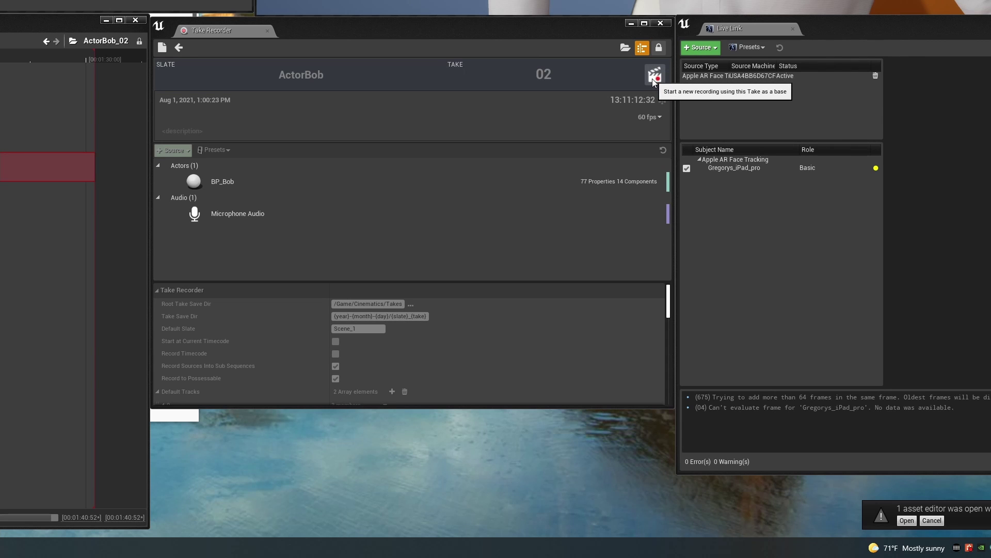
Start a new take and rename the slate from ActorBob to ActorIndia
{"action": "left_click", "coordinate": [655, 75]}
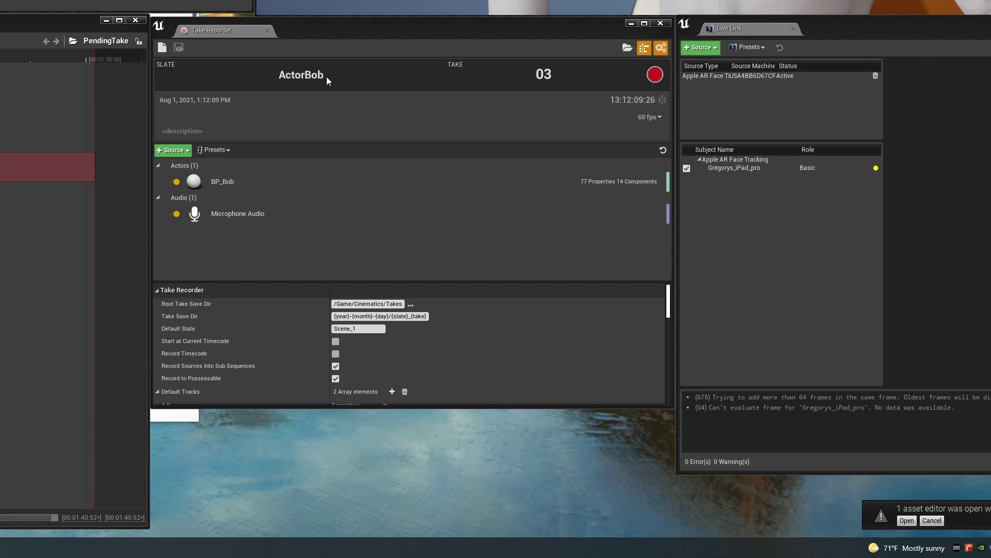
{"action": "left_click", "coordinate": [324, 76]}
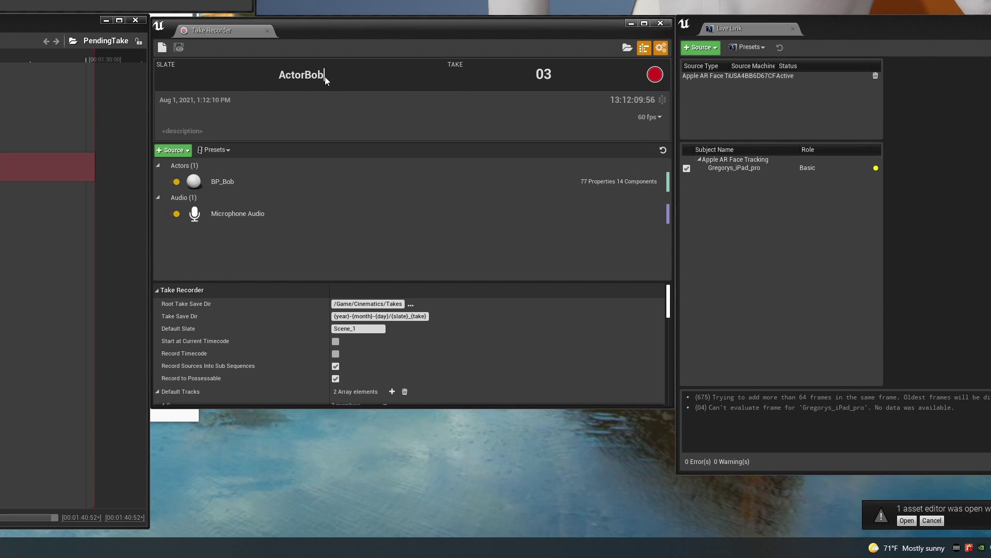
{"action": "left_click_drag", "start_coordinate": [303, 75], "coordinate": [341, 78]}
{"action": "type", "text": "India"}
Add BP_India as a Take Recorder source
{"action": "left_click", "coordinate": [181, 150]}
{"action": "mouse_move", "coordinate": [188, 163]}
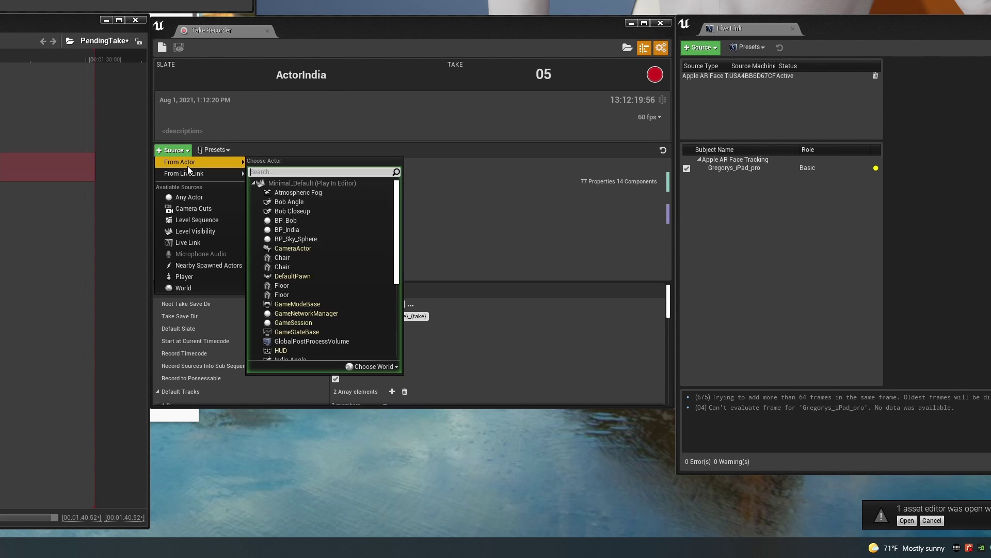
{"action": "left_click", "coordinate": [299, 230]}
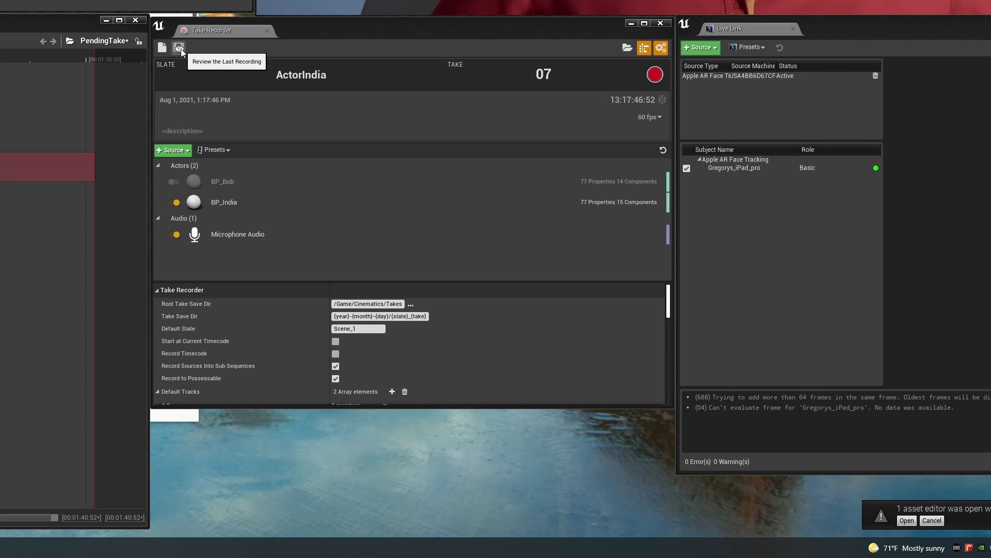
Open the last take, ActorIndia_06, for review
{"action": "left_click", "coordinate": [181, 48]}
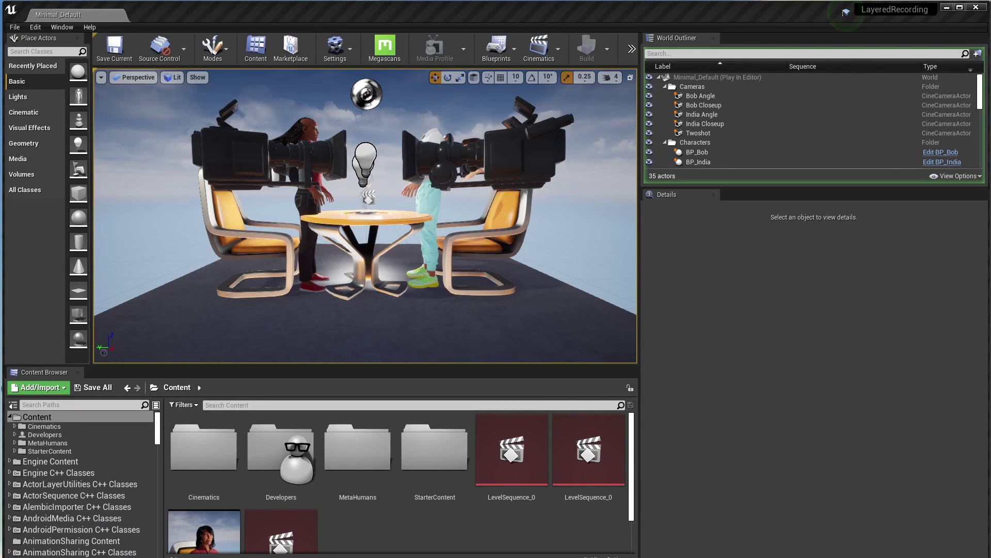
Browse Cinematics > Takes > 2021-08-01 into the ActorIndia_06_Subscenes Animation folder
{"action": "double_click", "coordinate": [205, 456]}
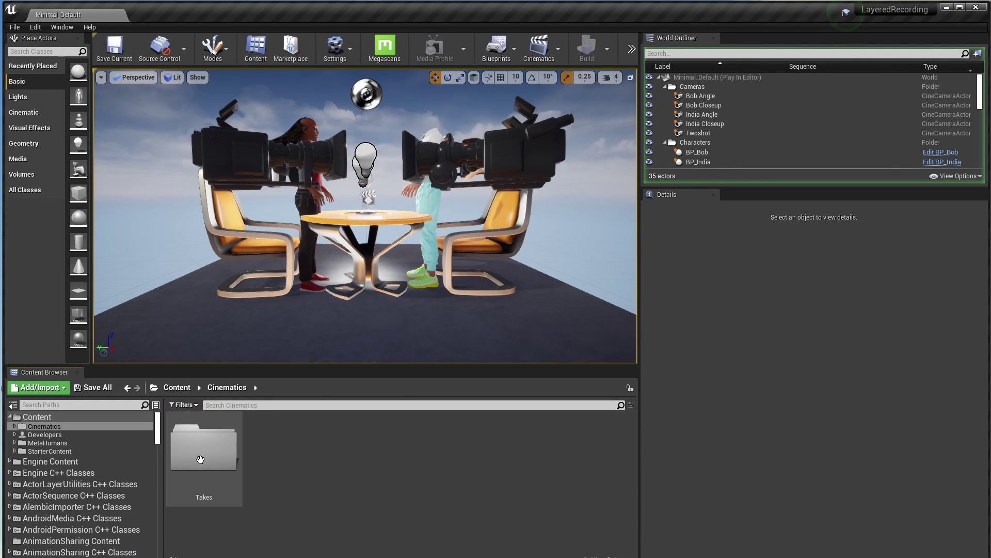
{"action": "double_click", "coordinate": [205, 456]}
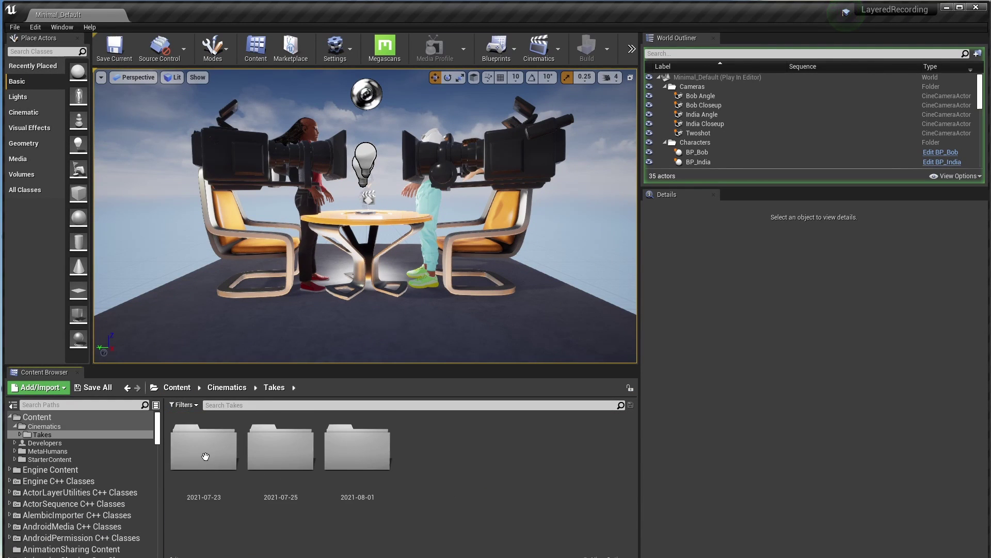
{"action": "double_click", "coordinate": [375, 456]}
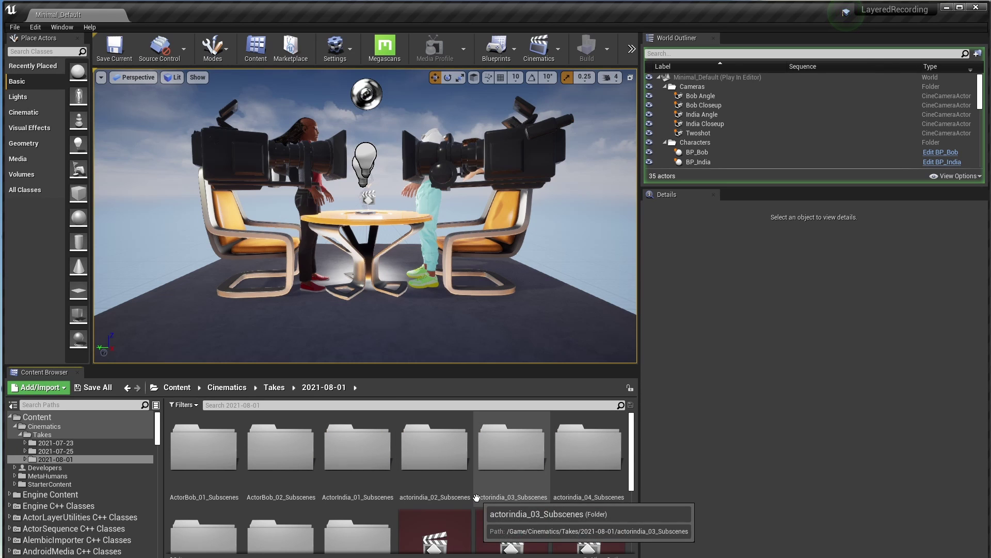
{"action": "scroll", "coordinate": [476, 494], "scroll_direction": "down", "scroll_amount": 1}
{"action": "scroll", "coordinate": [476, 494], "scroll_direction": "down", "scroll_amount": 3}
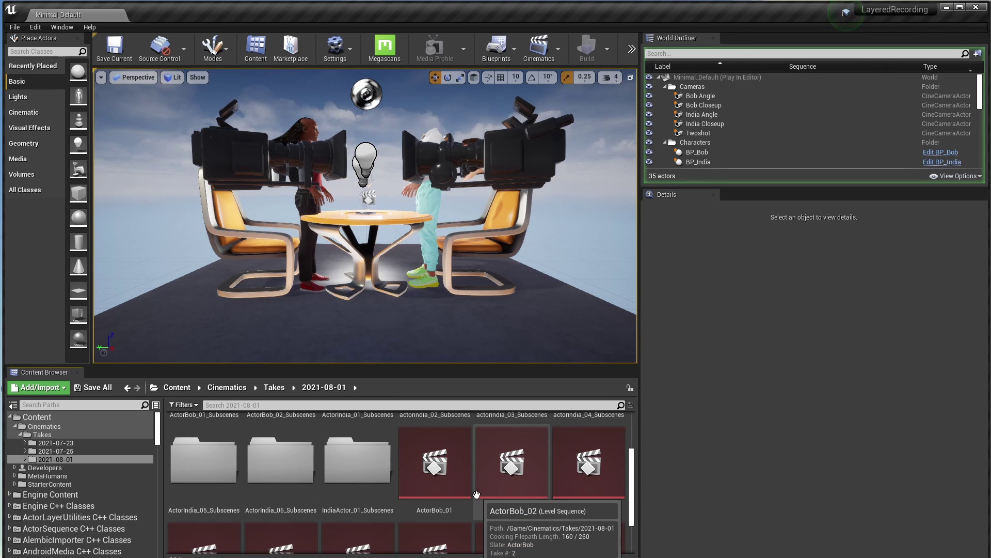
{"action": "double_click", "coordinate": [276, 461]}
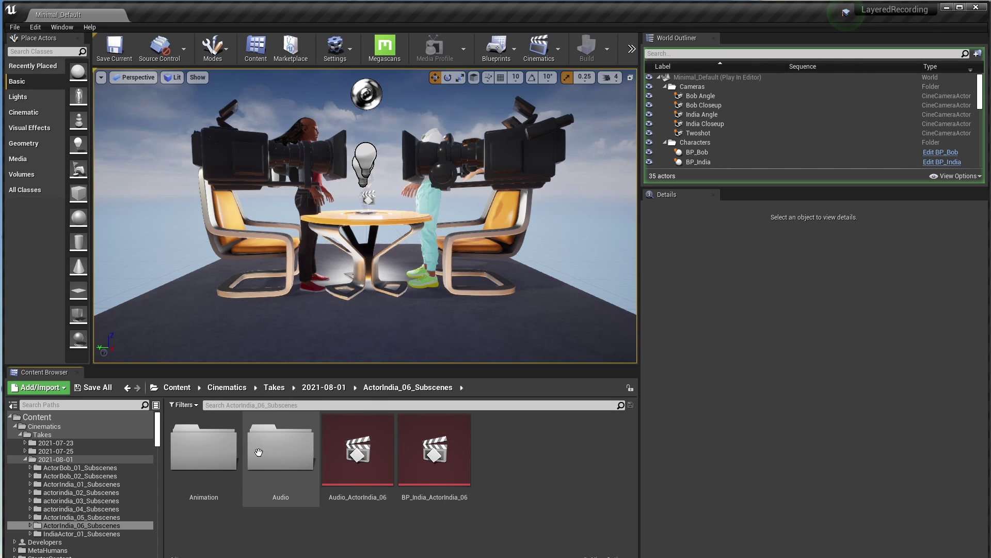
{"action": "double_click", "coordinate": [205, 455]}
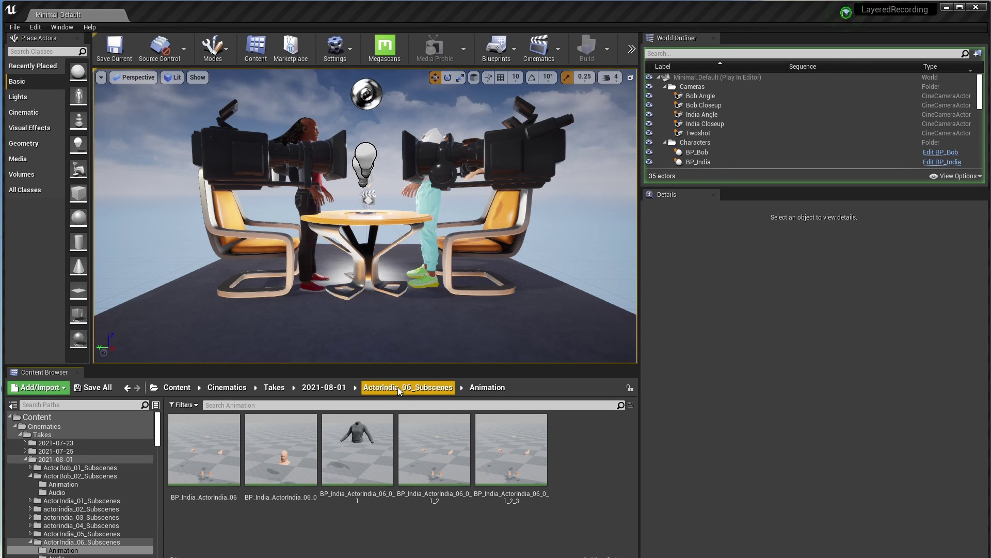
Return to 2021-08-01 and open the ActorBob_02_Subscenes Animation folder
{"action": "left_click", "coordinate": [332, 390]}
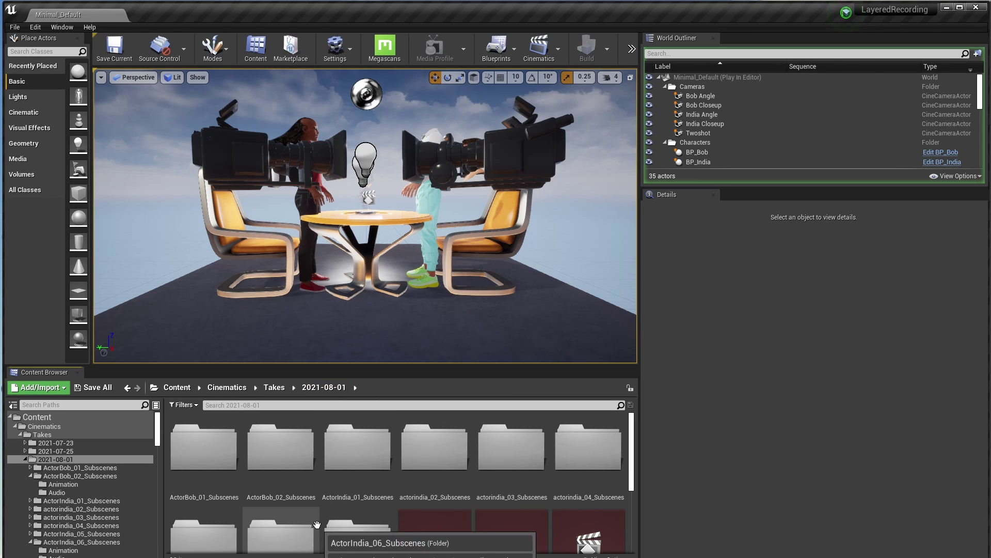
{"action": "double_click", "coordinate": [295, 468]}
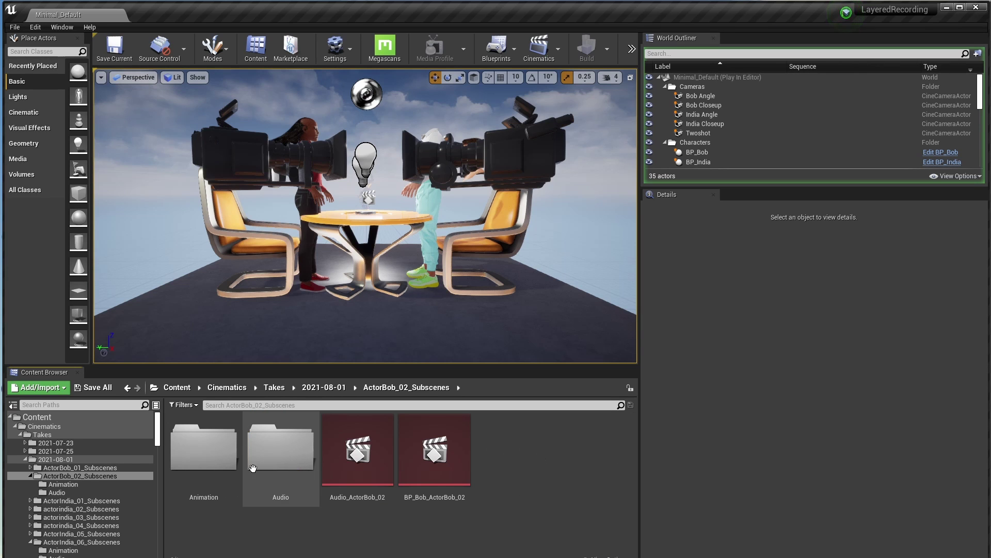
{"action": "double_click", "coordinate": [234, 468]}
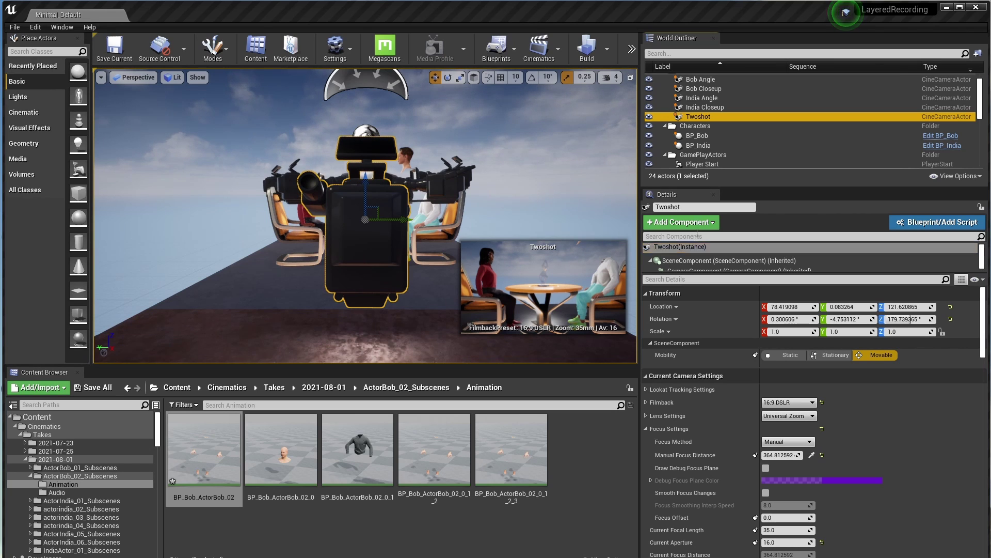
Open BP_Bob's Body skeletal mesh m_med_nrw_body in animation view and list its retarget source meshes
{"action": "left_click", "coordinate": [707, 135]}
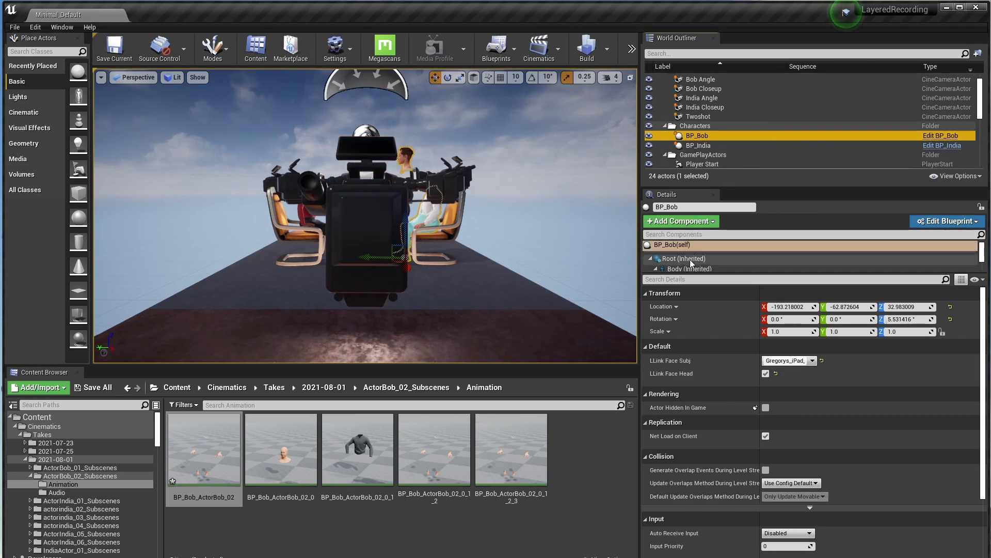
{"action": "left_click", "coordinate": [683, 269]}
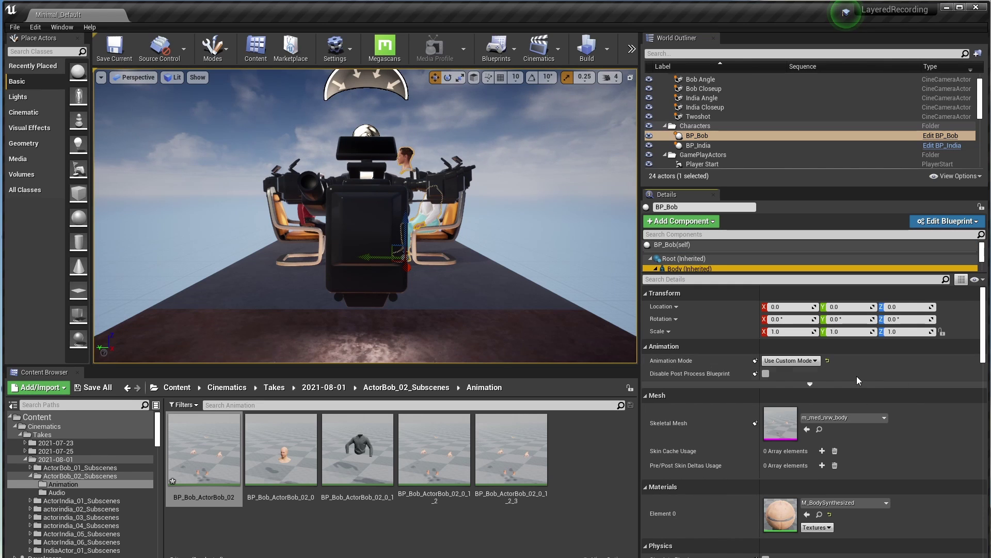
{"action": "double_click", "coordinate": [771, 427]}
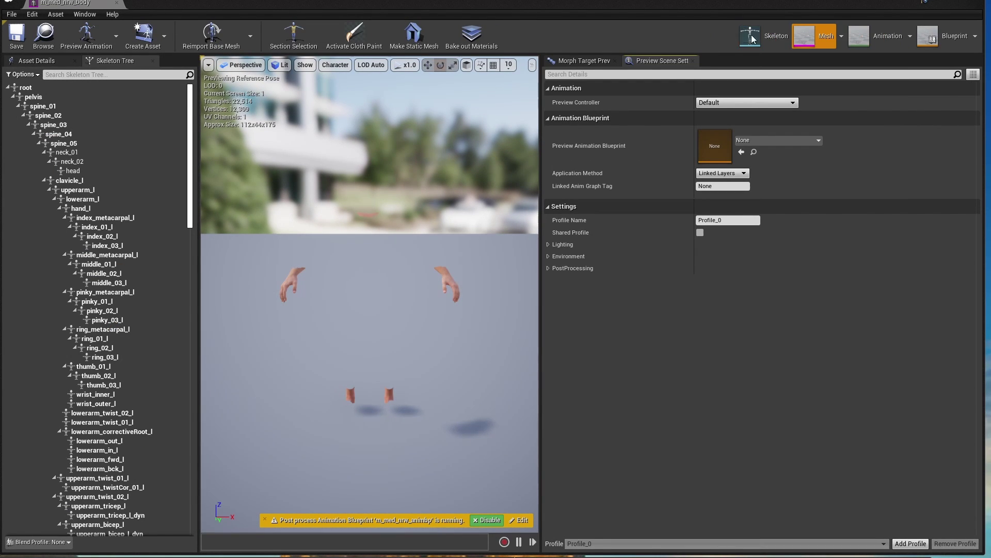
{"action": "left_click", "coordinate": [861, 37]}
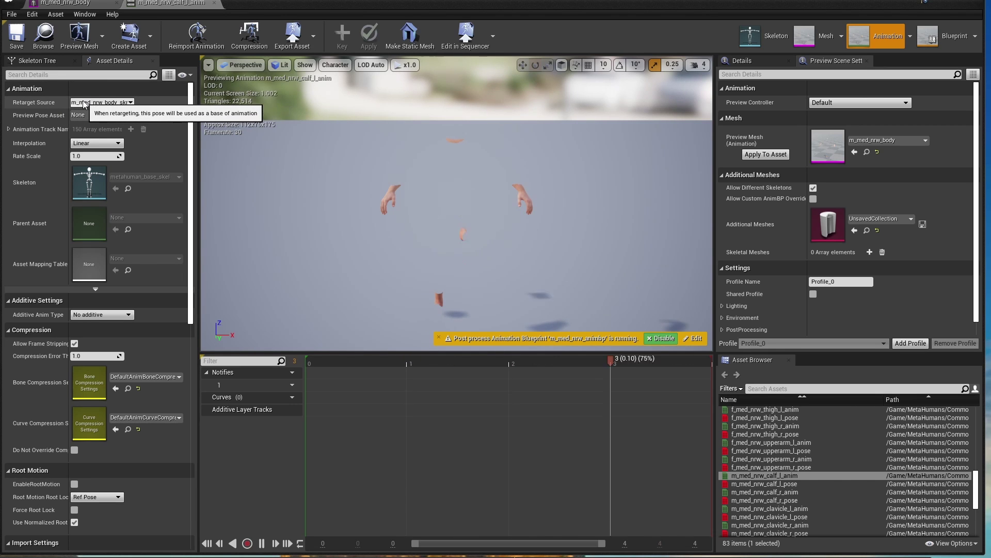
{"action": "left_click", "coordinate": [131, 103]}
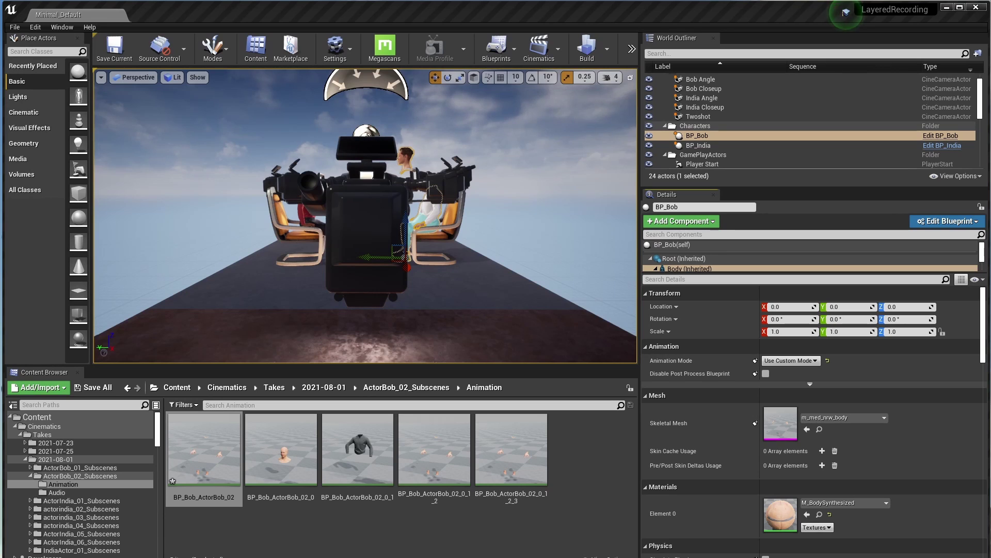
Set BP_Bob_ActorBob_02's retarget source to m_med_nrw_body_skmesh and save the animation
{"action": "mouse_move", "coordinate": [209, 452]}
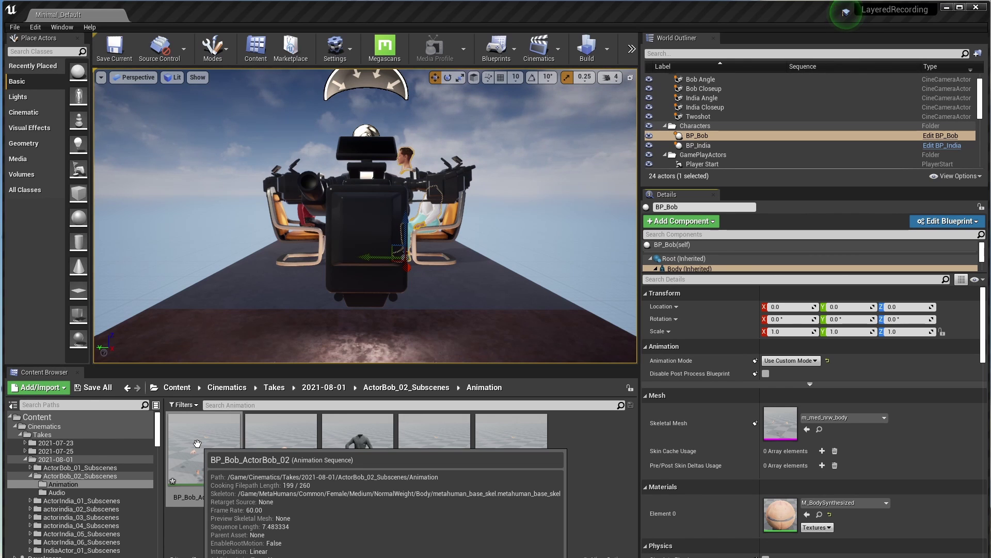
{"action": "double_click", "coordinate": [199, 446]}
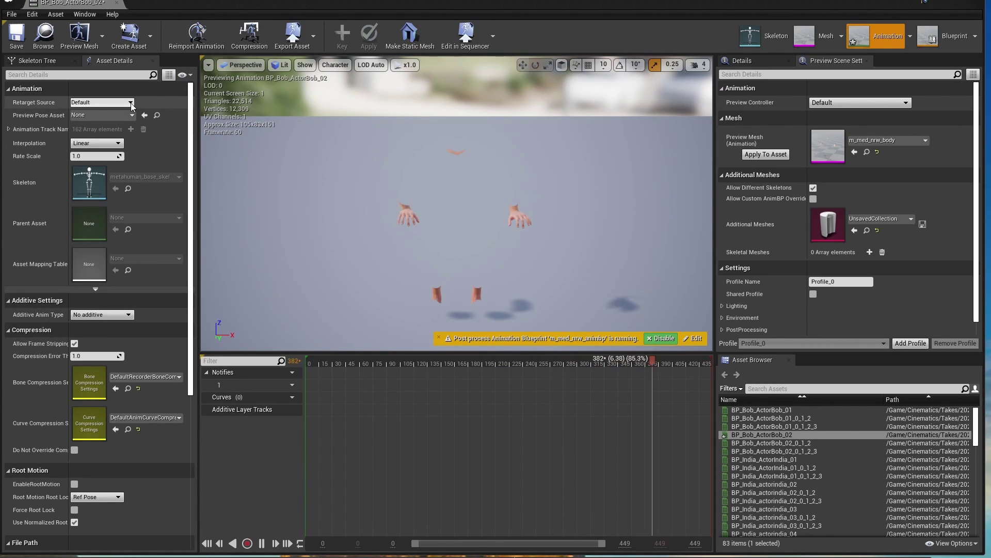
{"action": "left_click", "coordinate": [102, 115]}
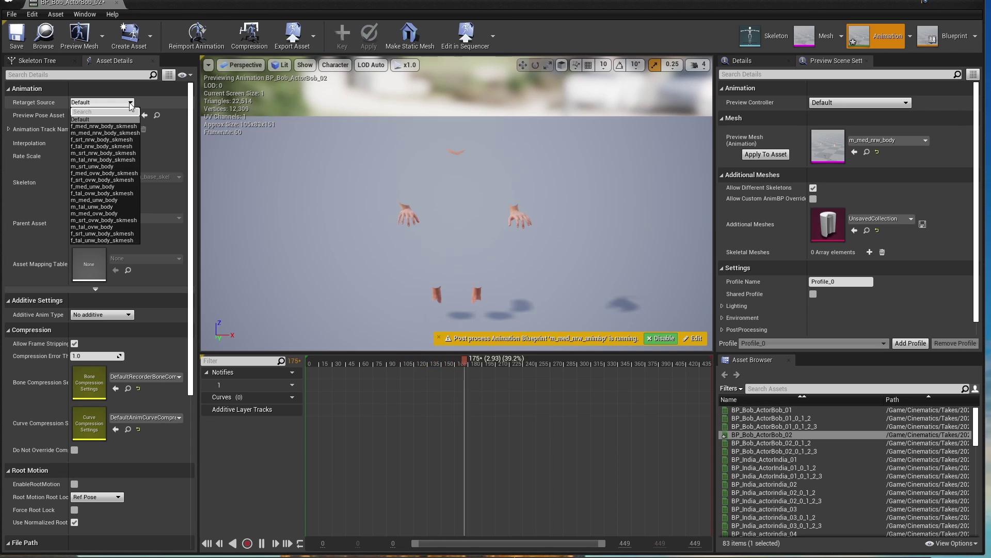
{"action": "left_click", "coordinate": [98, 132]}
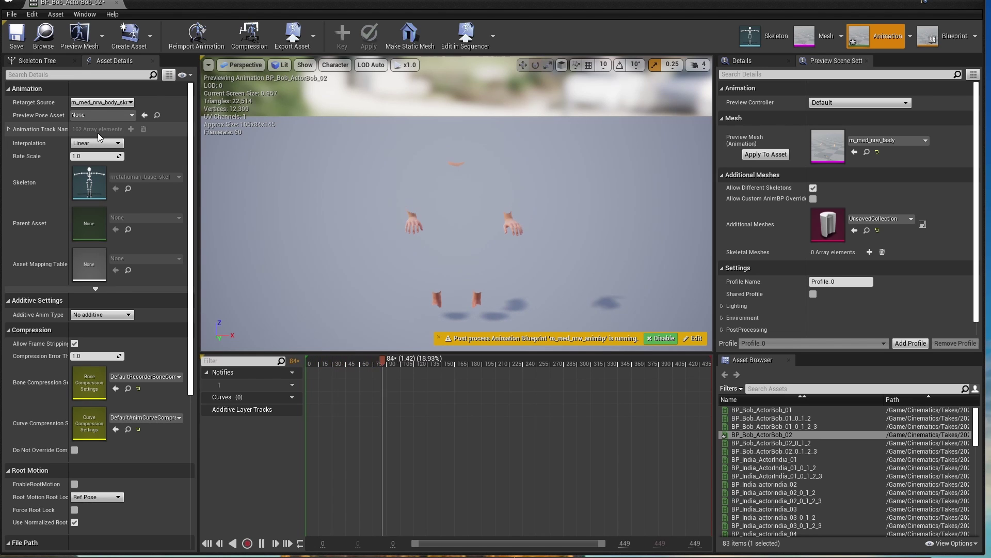
{"action": "left_click", "coordinate": [17, 36]}
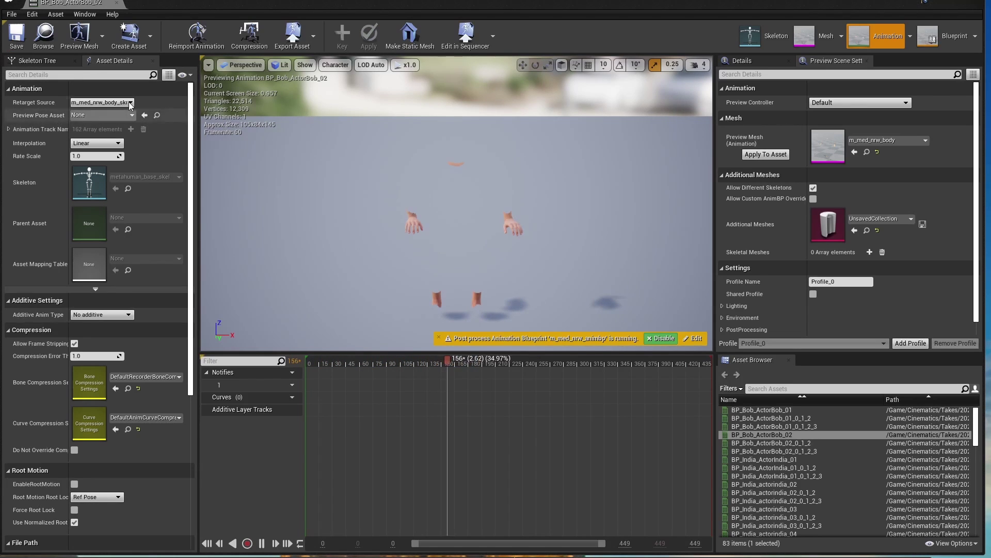
{"action": "left_click", "coordinate": [32, 61]}
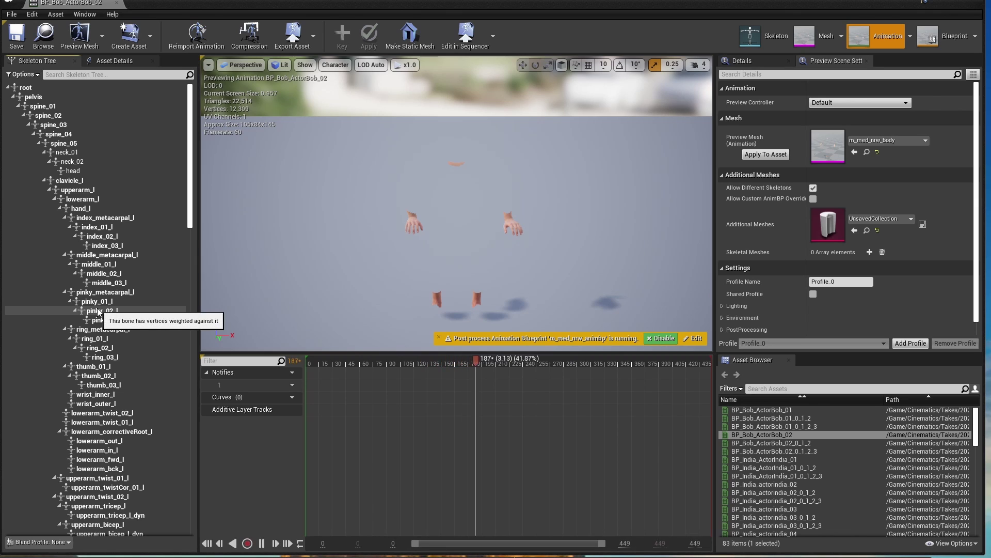
{"action": "left_click", "coordinate": [114, 61]}
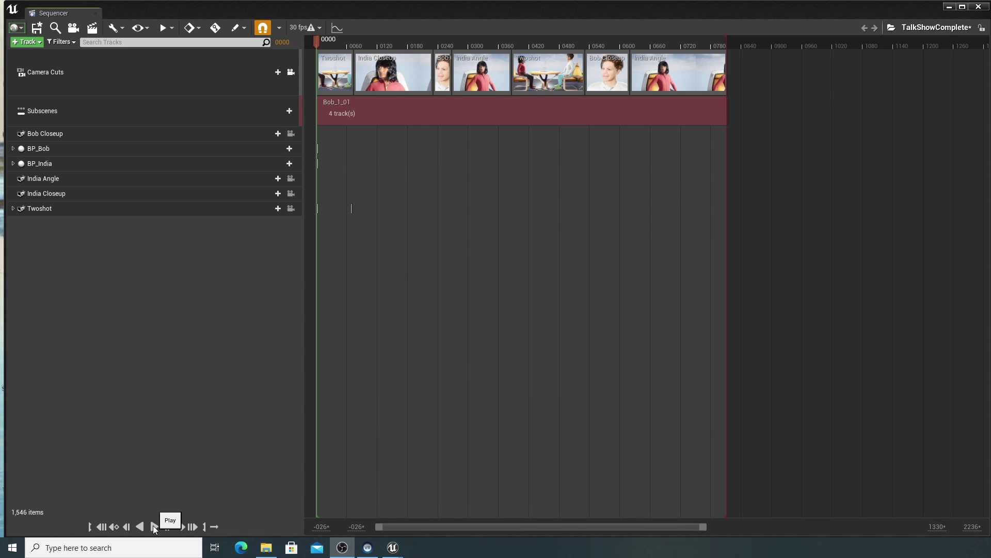
Save the TalkShowComplete level sequence with Ctrl+S
{"action": "key", "text": "ctrl+s"}
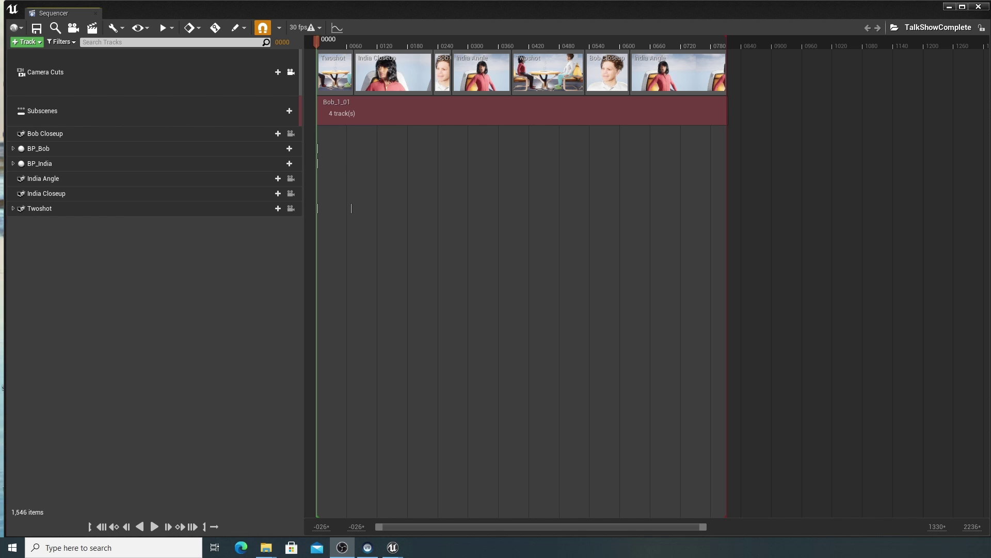
Open TalkShowComplete's Render Movie settings, keeping Apple ProRes Encoder (mov) and Master Audio Submix
{"action": "left_click", "coordinate": [92, 29]}
{"action": "left_click_drag", "start_coordinate": [982, 1], "coordinate": [788, 54]}
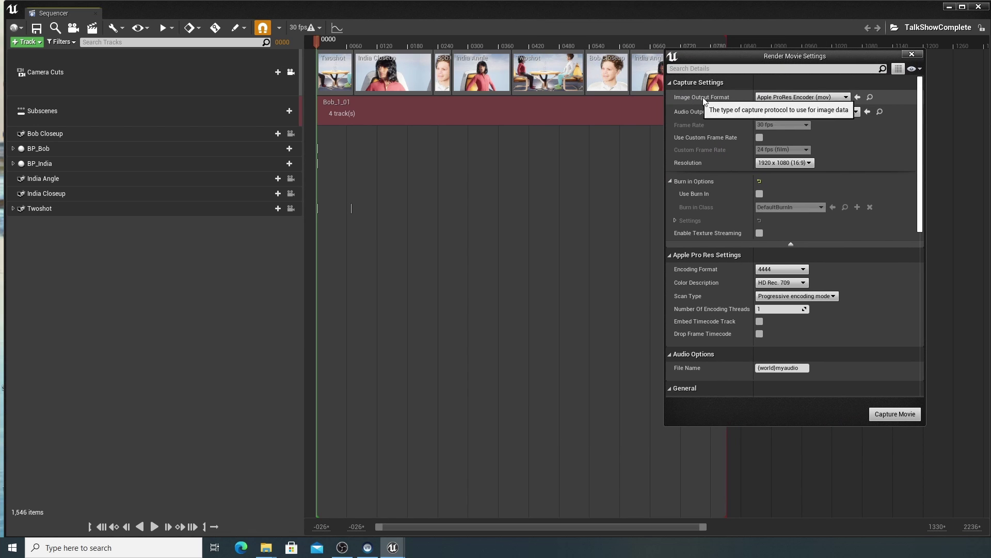
{"action": "left_click", "coordinate": [844, 98]}
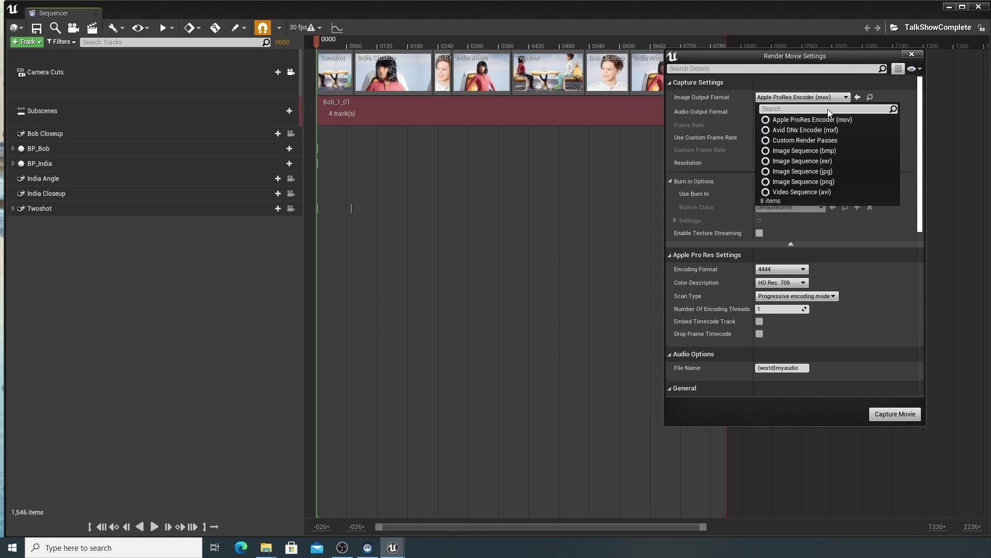
{"action": "left_click", "coordinate": [806, 97]}
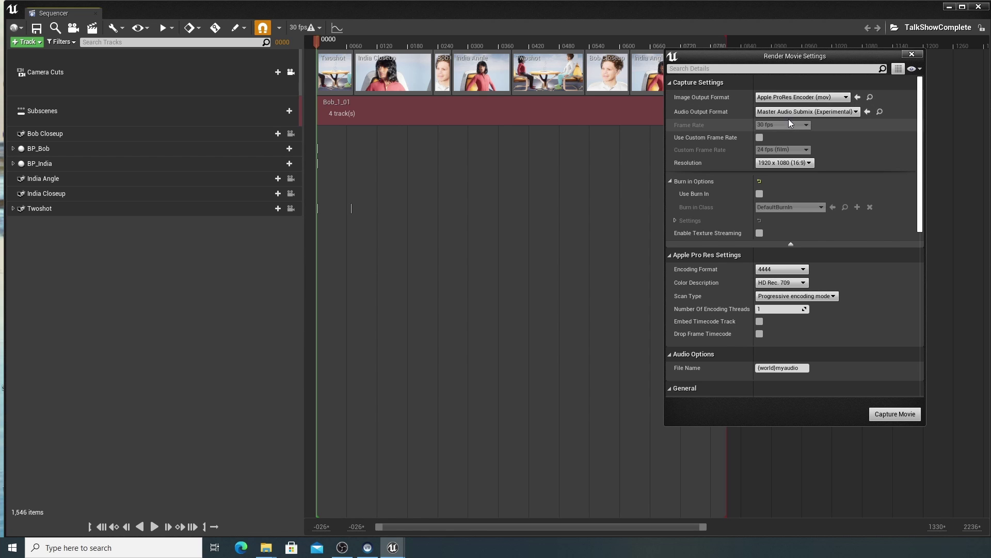
{"action": "left_click", "coordinate": [854, 112]}
{"action": "left_click", "coordinate": [854, 112]}
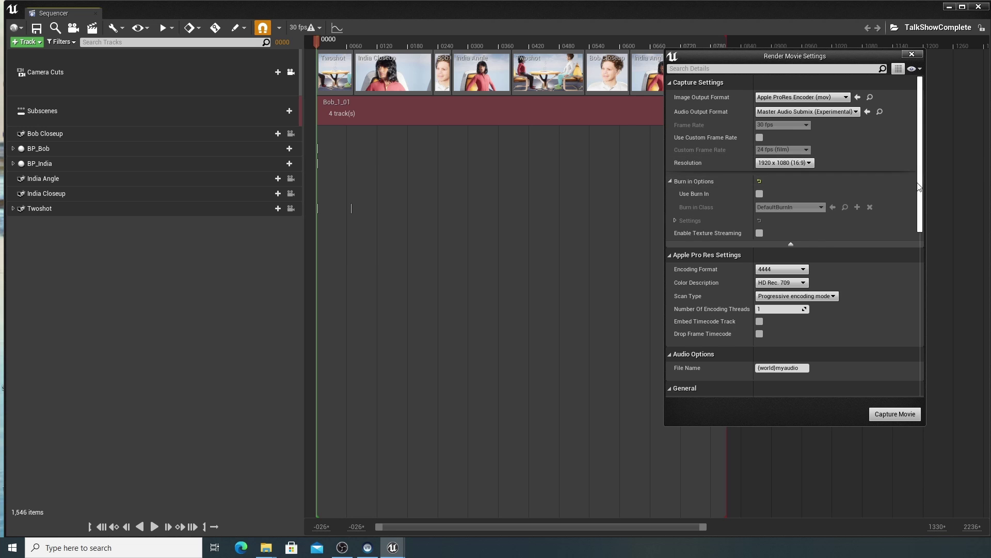
{"action": "scroll", "coordinate": [823, 209], "scroll_direction": "down", "scroll_amount": 5}
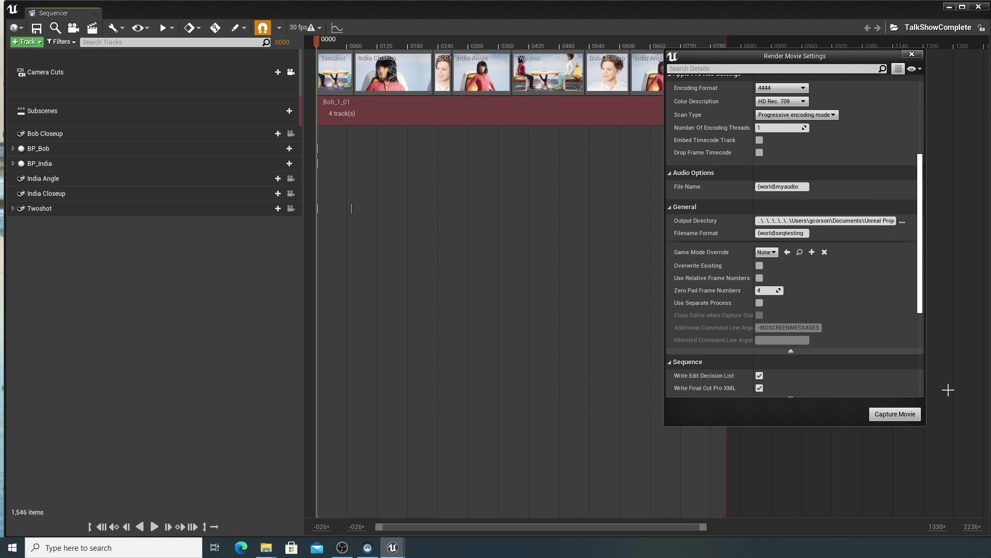
Capture the TalkShowComplete movie and let the render run to completion
{"action": "left_click", "coordinate": [896, 414]}
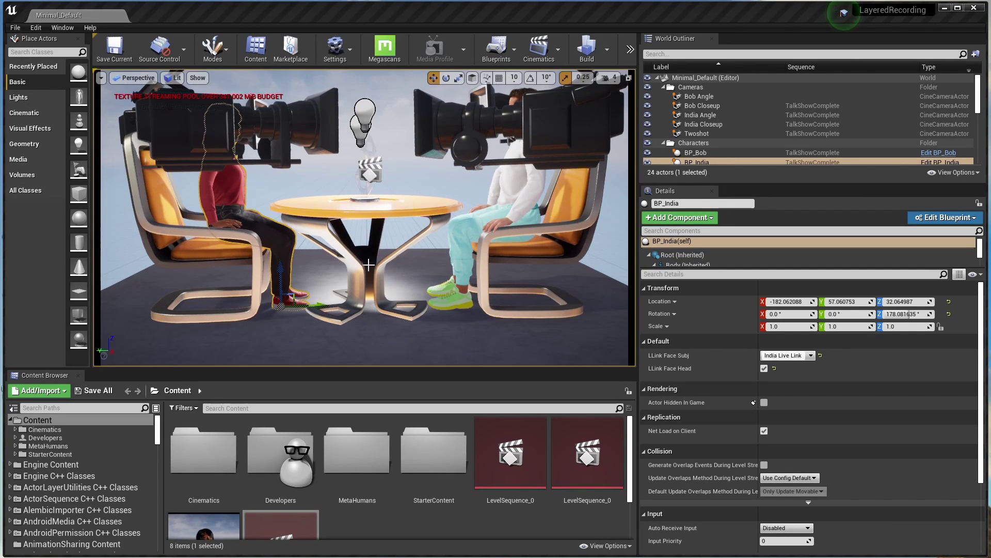
{"action": "left_click", "coordinate": [349, 51]}
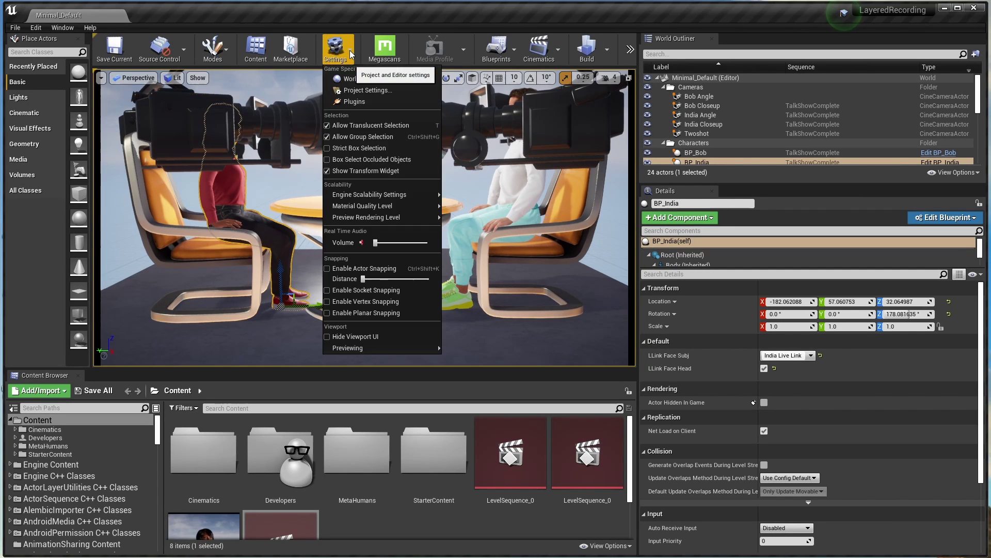
{"action": "left_click", "coordinate": [363, 101]}
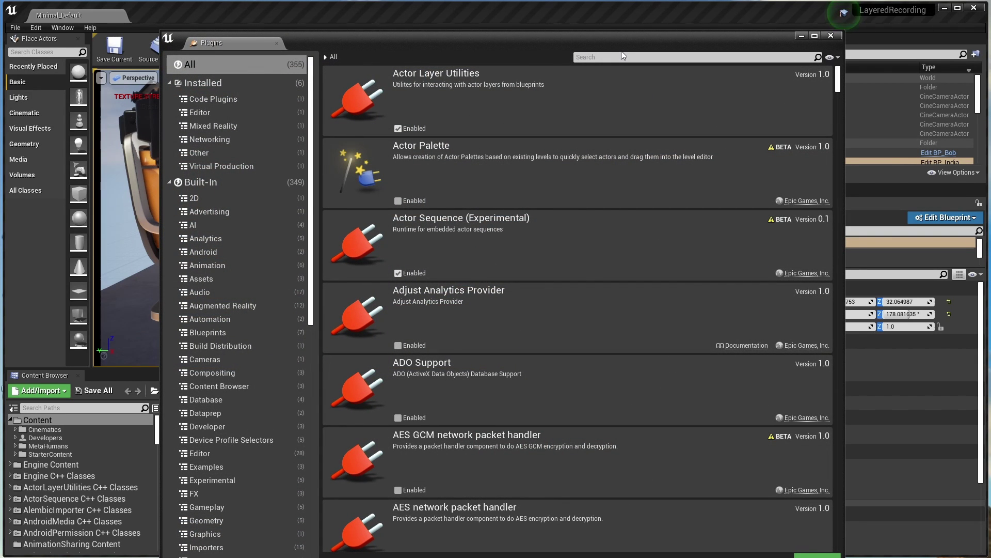
{"action": "type", "text": "render"}
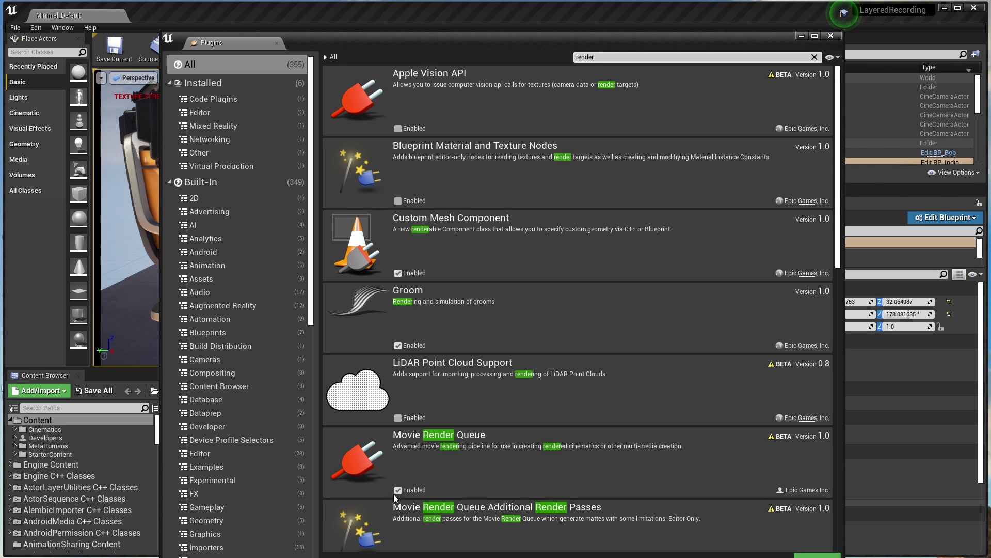
{"action": "left_click", "coordinate": [831, 36]}
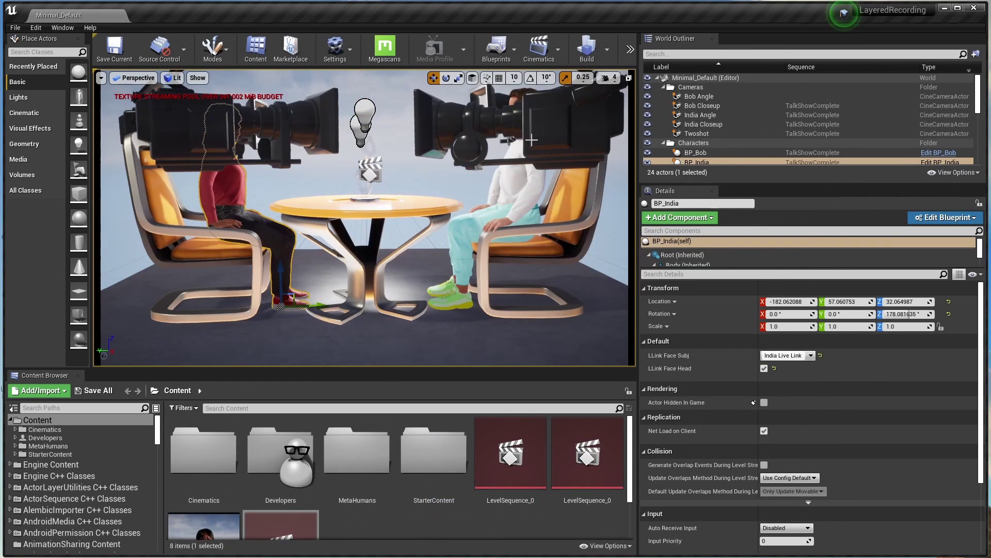
Open the Movie Render Queue from Window > Cinematics and move it into view
{"action": "left_click", "coordinate": [69, 30]}
{"action": "mouse_move", "coordinate": [75, 48]}
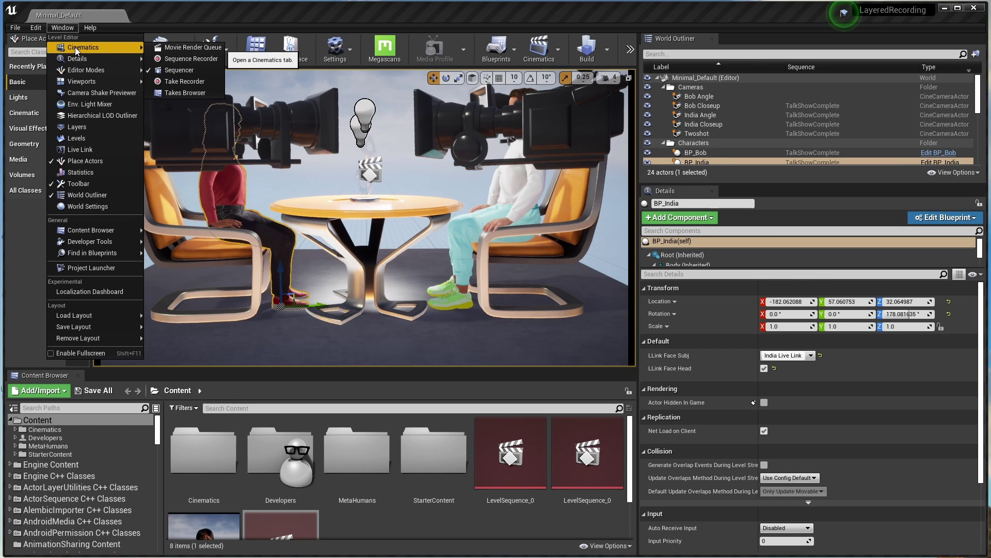
{"action": "left_click", "coordinate": [172, 47]}
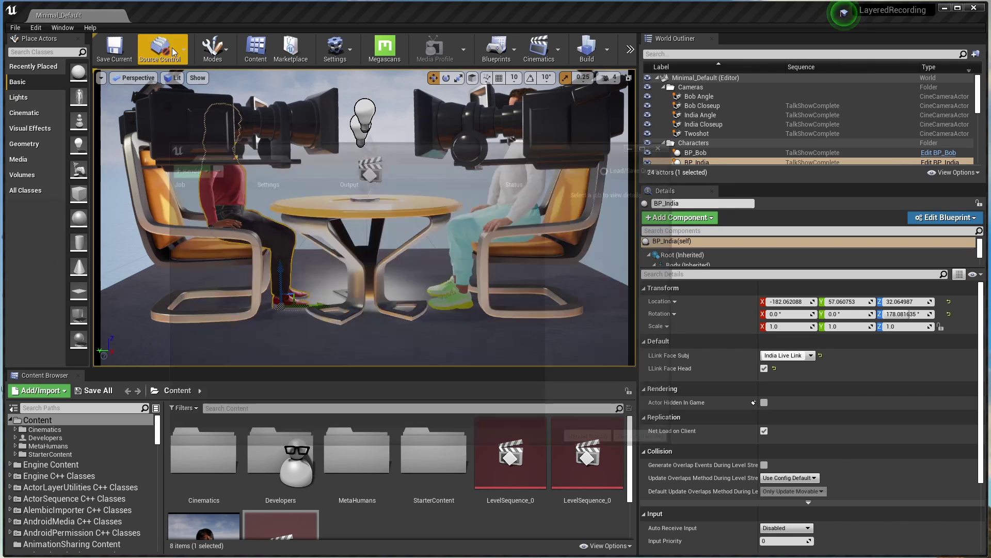
{"action": "left_click_drag", "start_coordinate": [459, 140], "coordinate": [674, 137]}
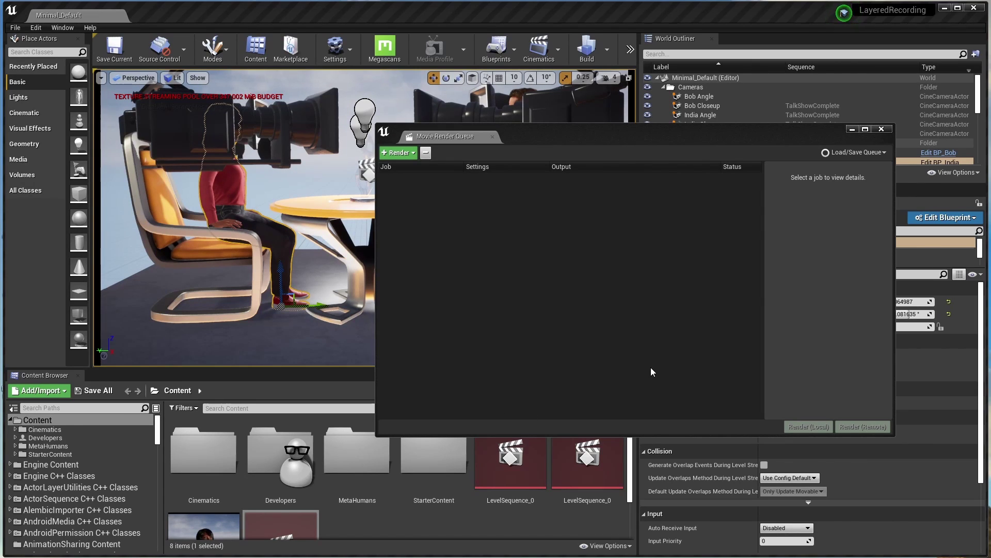
Add a render job for the TalkShowComplete sequence, found by searching 'talk'
{"action": "left_click", "coordinate": [398, 153]}
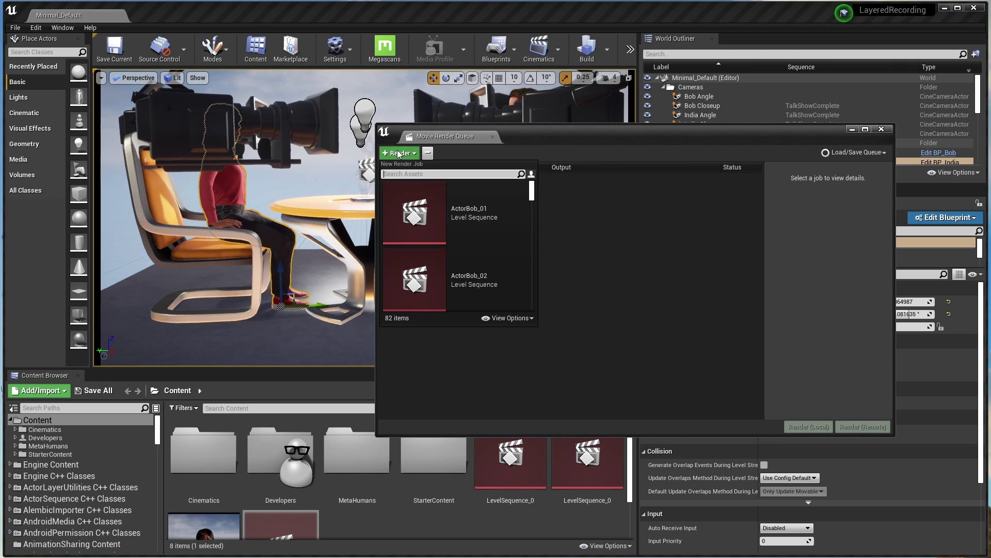
{"action": "left_click_drag", "start_coordinate": [531, 184], "coordinate": [534, 289]}
{"action": "scroll", "coordinate": [498, 275], "scroll_direction": "down", "scroll_amount": 3}
{"action": "scroll", "coordinate": [498, 276], "scroll_direction": "down", "scroll_amount": 1}
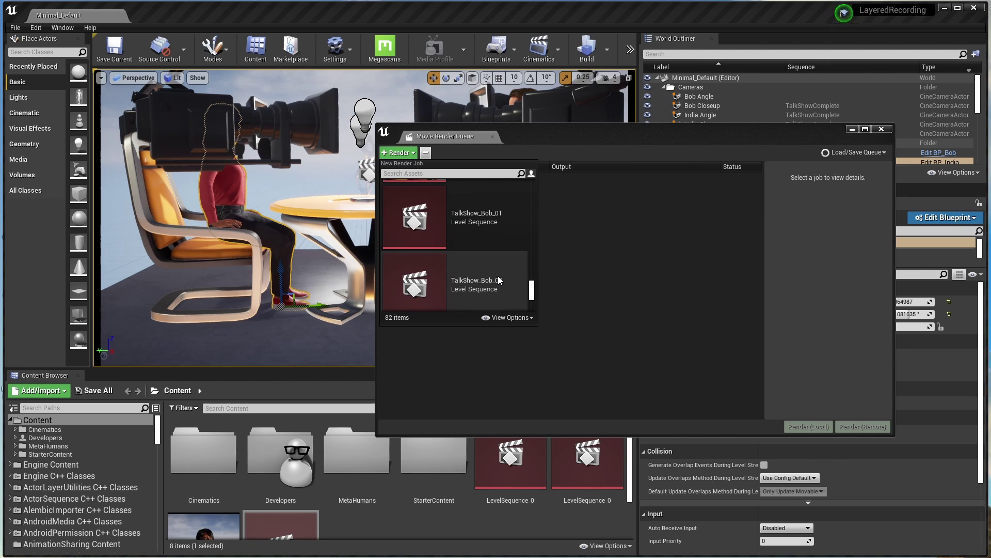
{"action": "scroll", "coordinate": [510, 282], "scroll_direction": "down", "scroll_amount": 3}
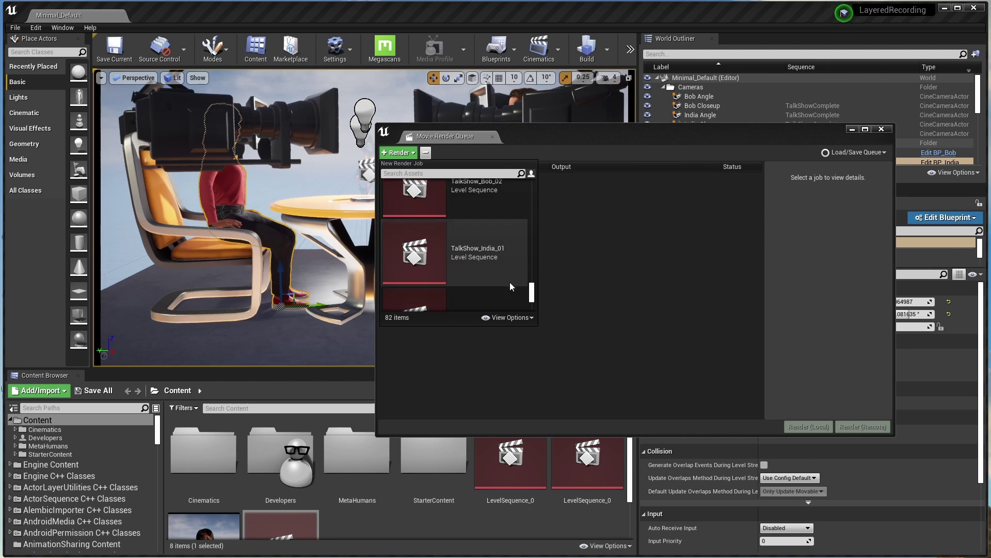
{"action": "type", "text": "talk"}
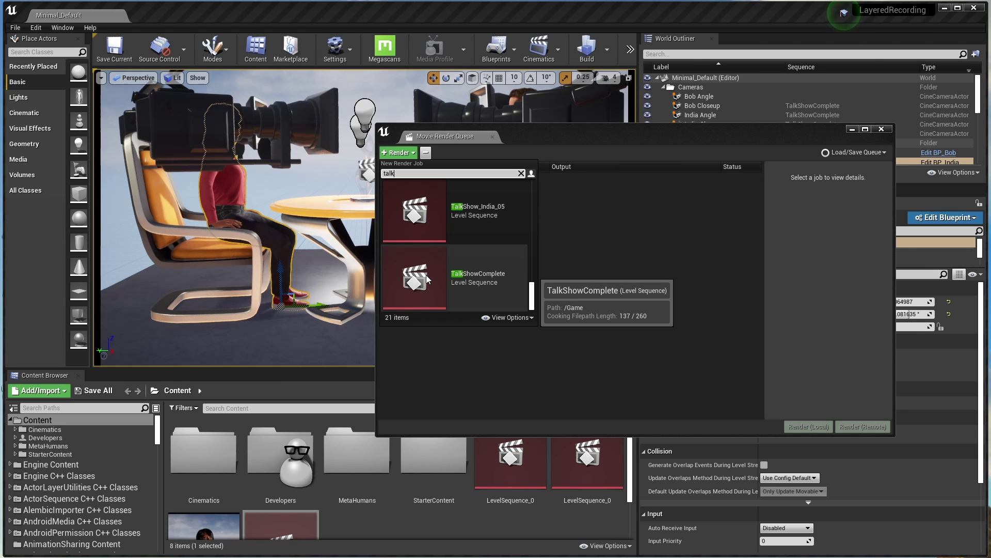
{"action": "left_click", "coordinate": [426, 275]}
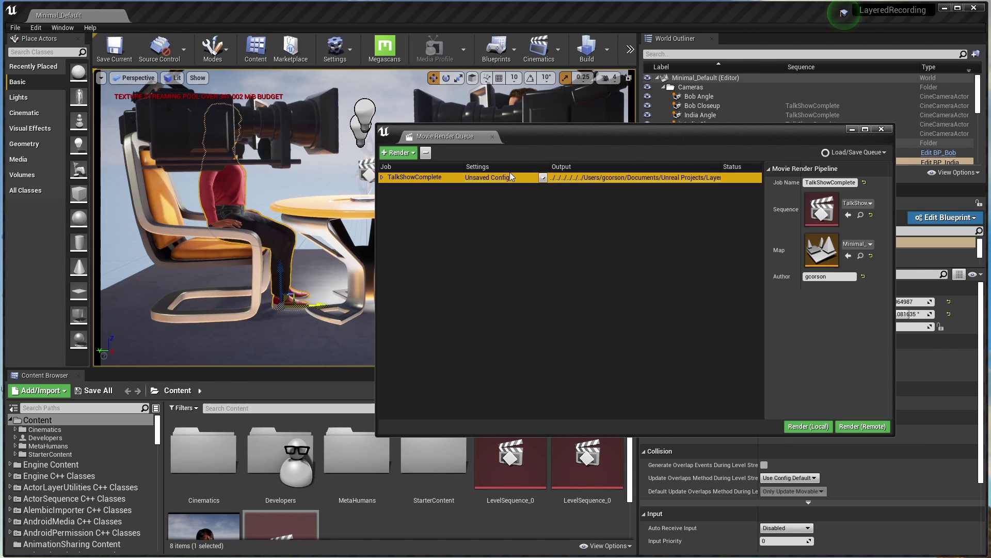
Open the job's Unsaved Config and remove the .jpg Sequence [8bit] output
{"action": "left_click", "coordinate": [493, 178]}
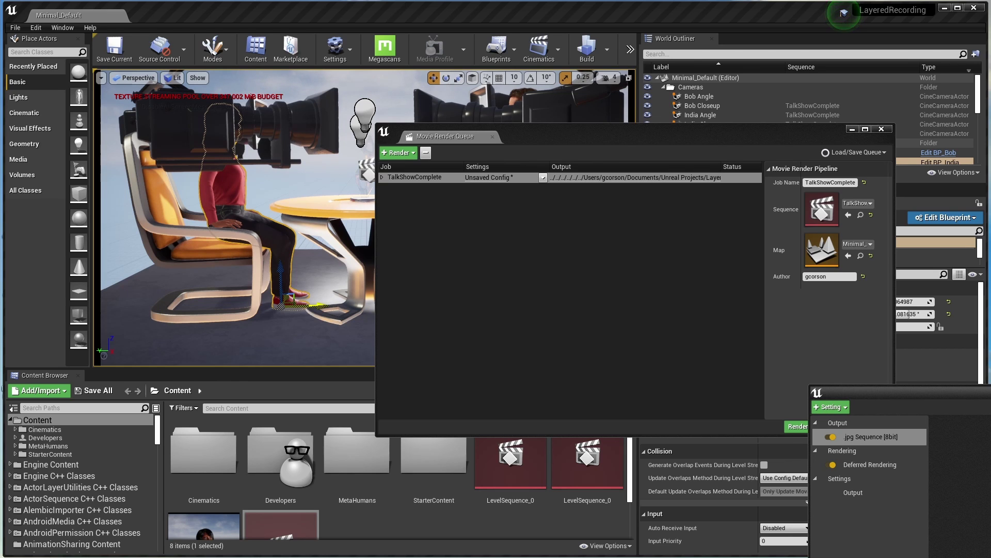
{"action": "left_click_drag", "start_coordinate": [899, 392], "coordinate": [702, 206]}
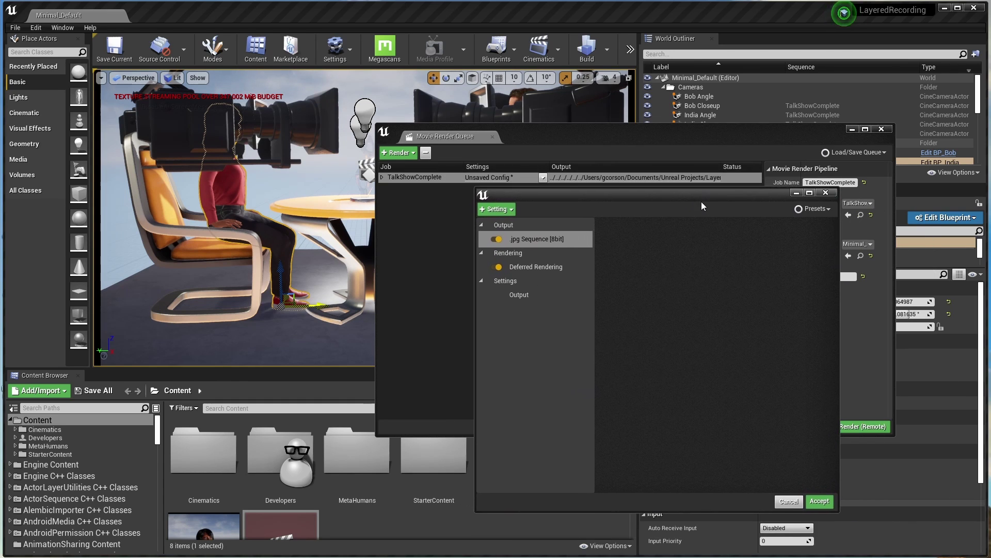
{"action": "left_click", "coordinate": [517, 237]}
{"action": "key", "text": "Delete"}
Add Apple ProRes [12bit] output using the Apple ProRes 4444 XQ codec
{"action": "left_click", "coordinate": [496, 209]}
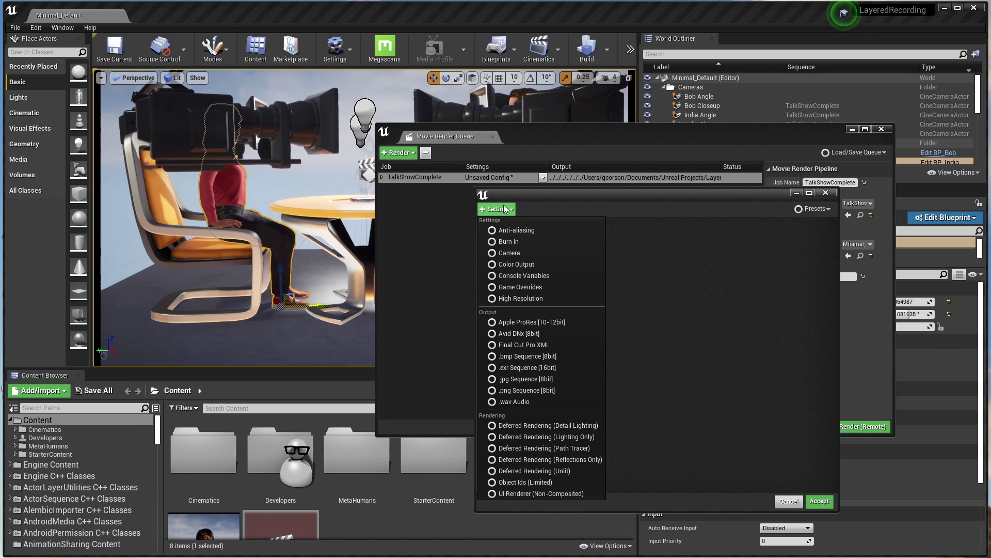
{"action": "left_click", "coordinate": [557, 323]}
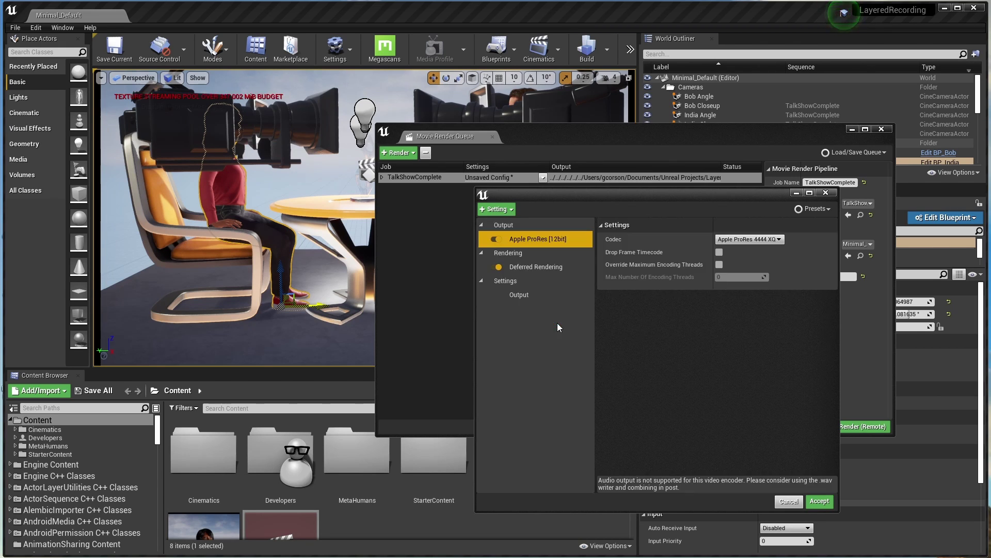
{"action": "left_click", "coordinate": [780, 239]}
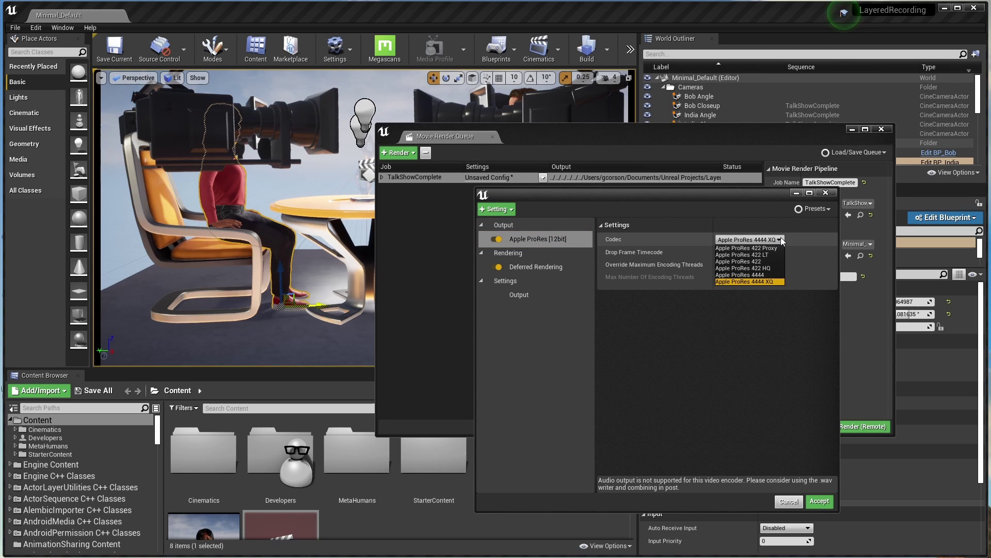
{"action": "left_click", "coordinate": [781, 239]}
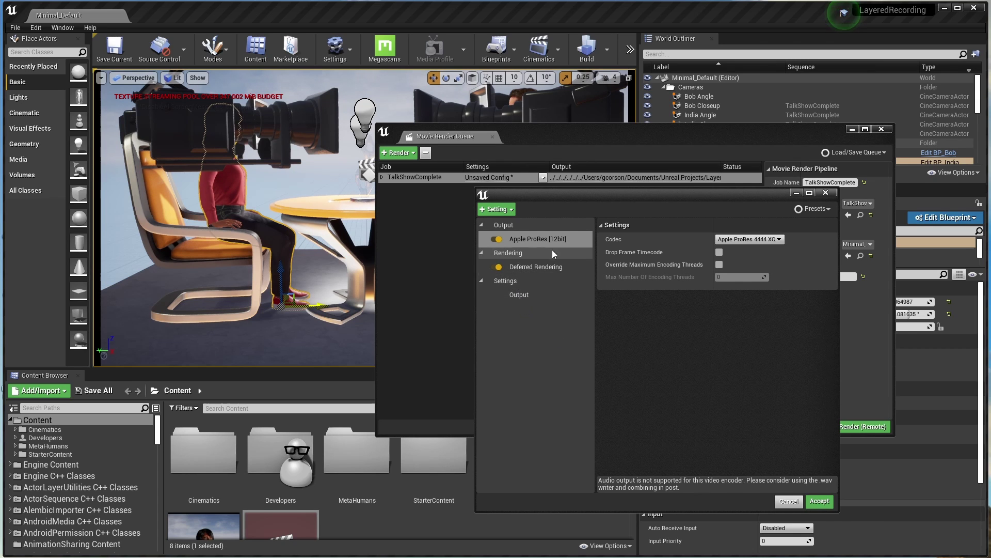
Add .wav Audio output, review the Output settings, and accept the job config
{"action": "left_click", "coordinate": [502, 209]}
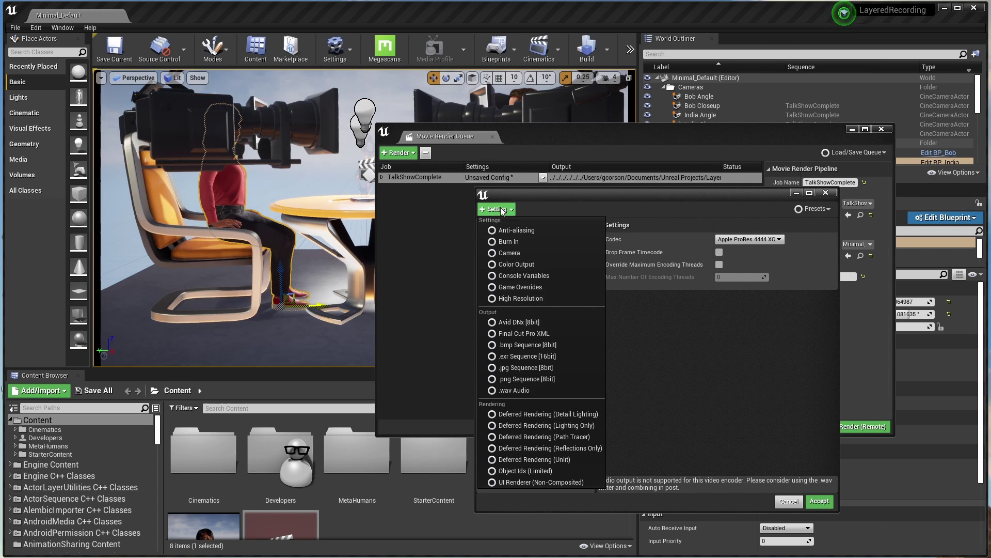
{"action": "left_click", "coordinate": [516, 391]}
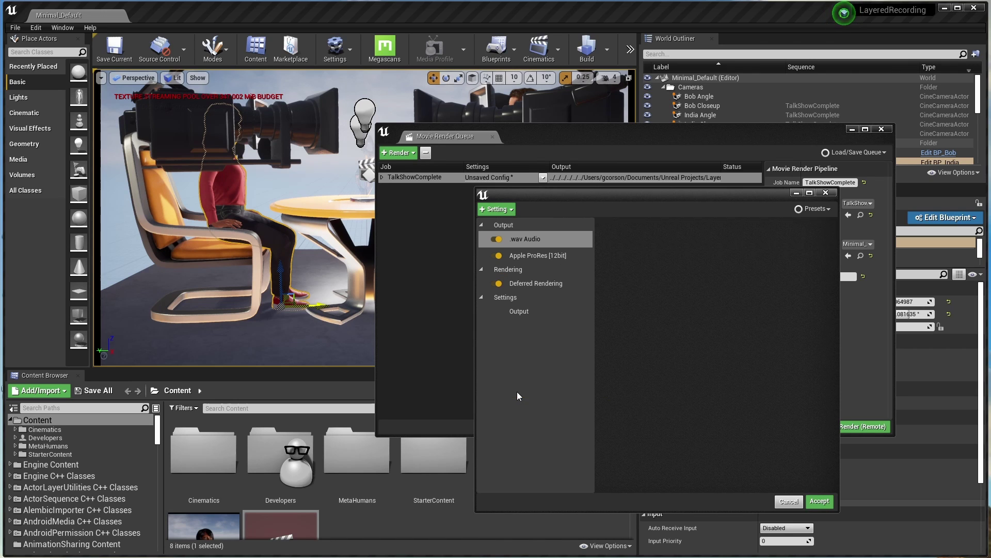
{"action": "left_click", "coordinate": [525, 311]}
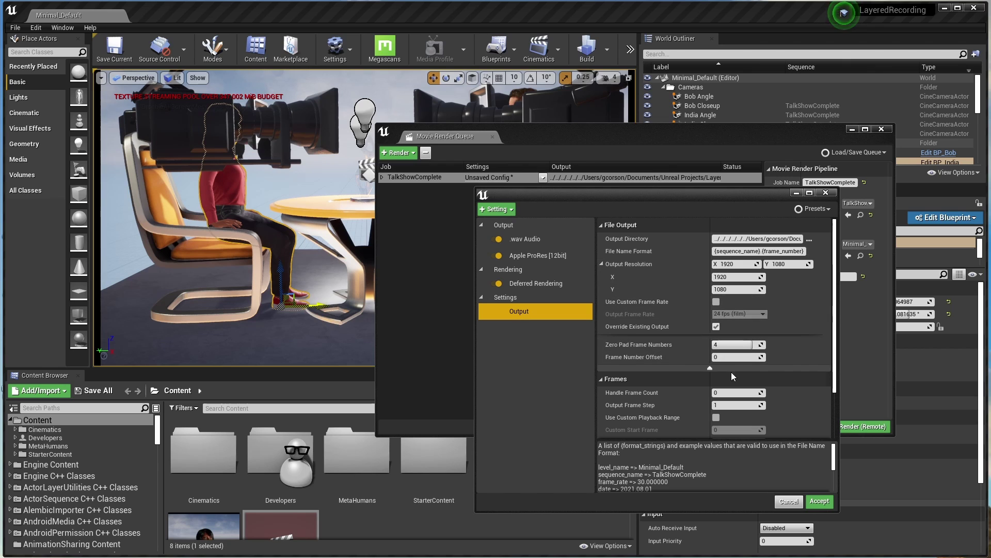
{"action": "scroll", "coordinate": [732, 379], "scroll_direction": "down", "scroll_amount": 3}
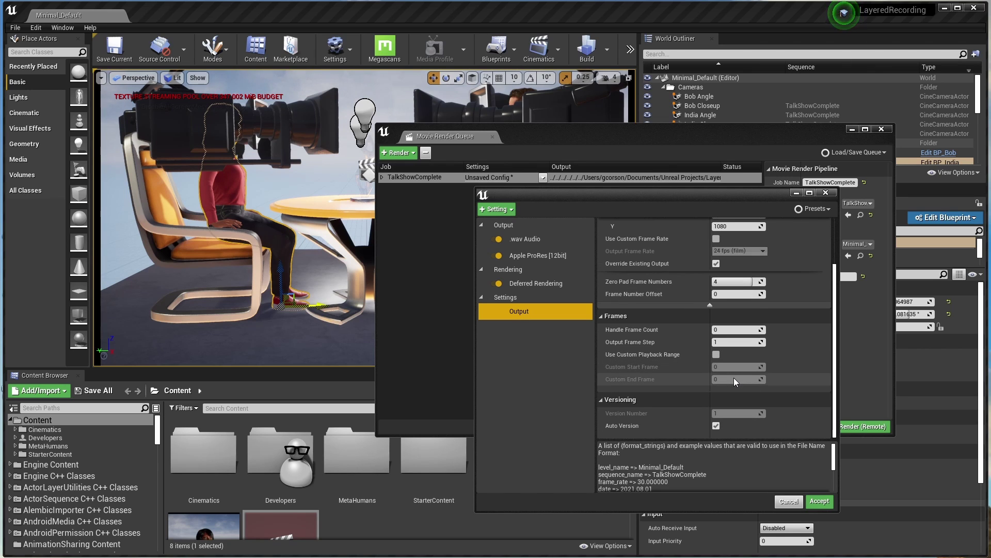
{"action": "scroll", "coordinate": [733, 381], "scroll_direction": "up", "scroll_amount": 3}
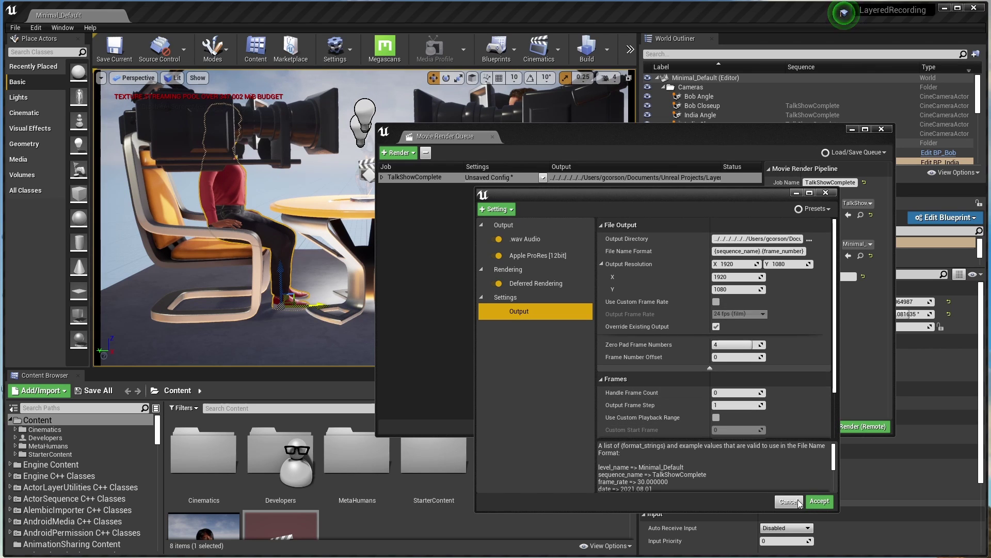
{"action": "left_click", "coordinate": [813, 500]}
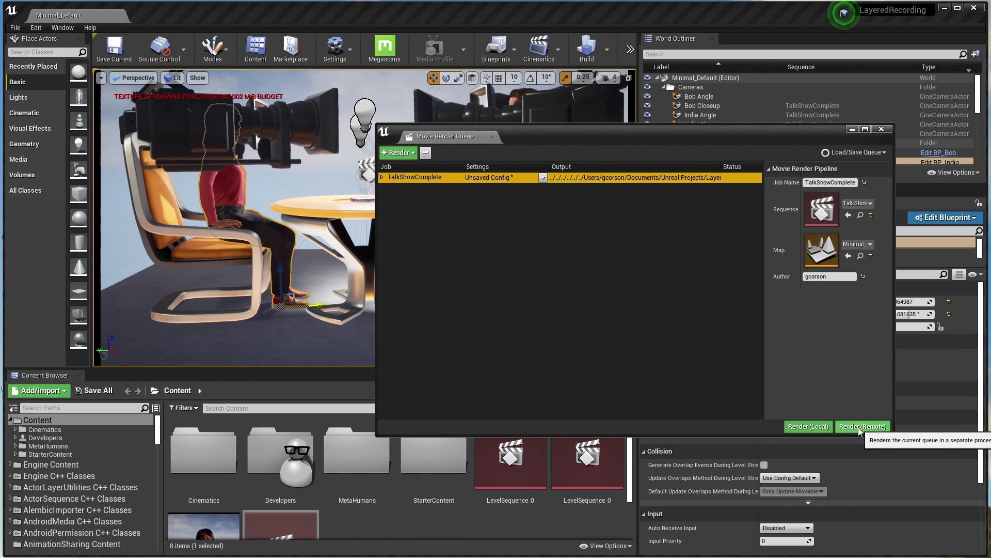
Render the TalkShowComplete job locally and move the preview window aside to watch progress
{"action": "left_click", "coordinate": [809, 426]}
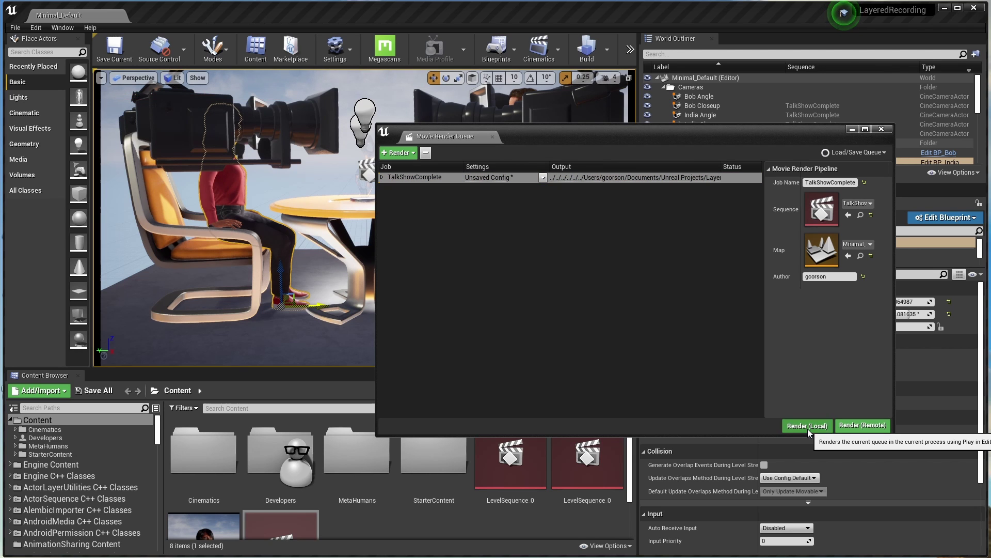
{"action": "left_click_drag", "start_coordinate": [831, 274], "coordinate": [456, 90]}
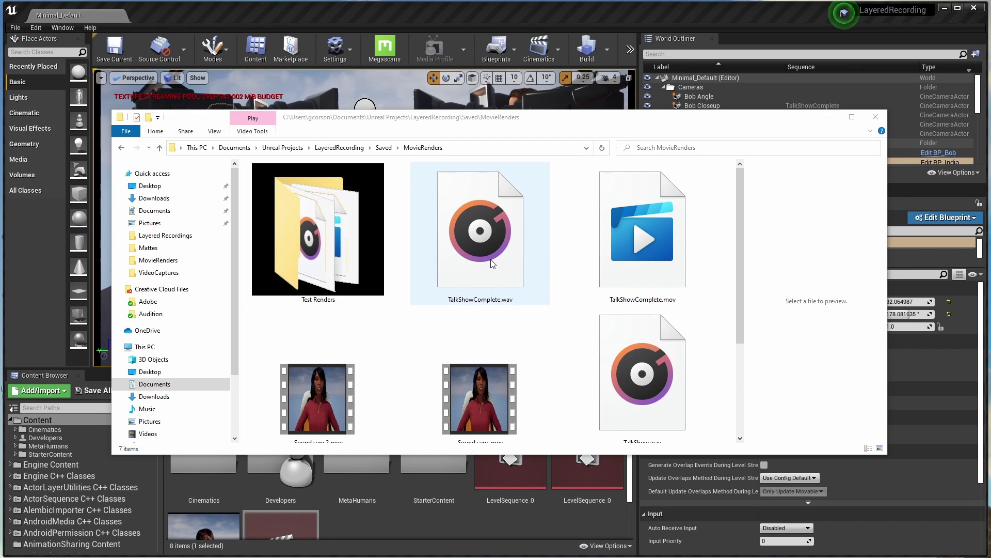
{"action": "left_click", "coordinate": [652, 248]}
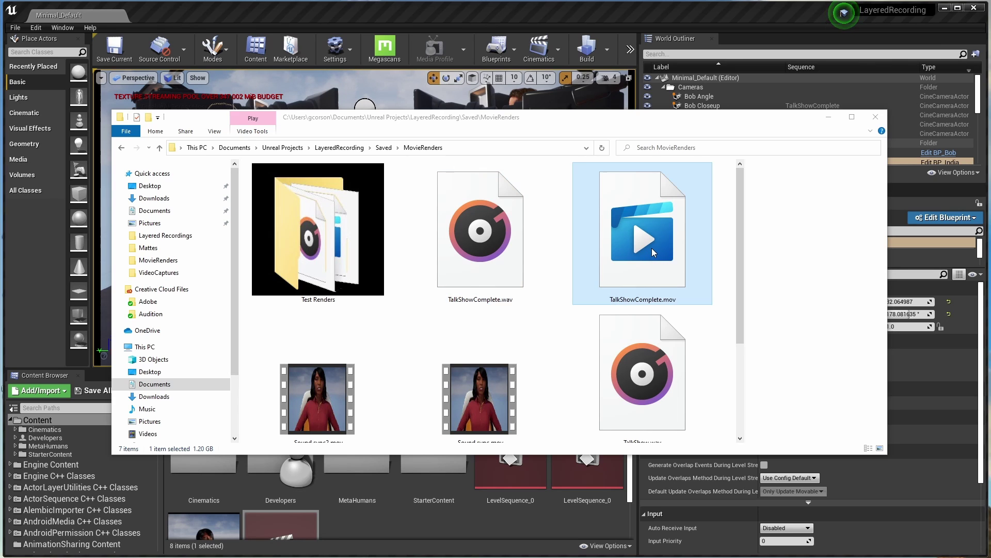
{"action": "left_click", "coordinate": [504, 253]}
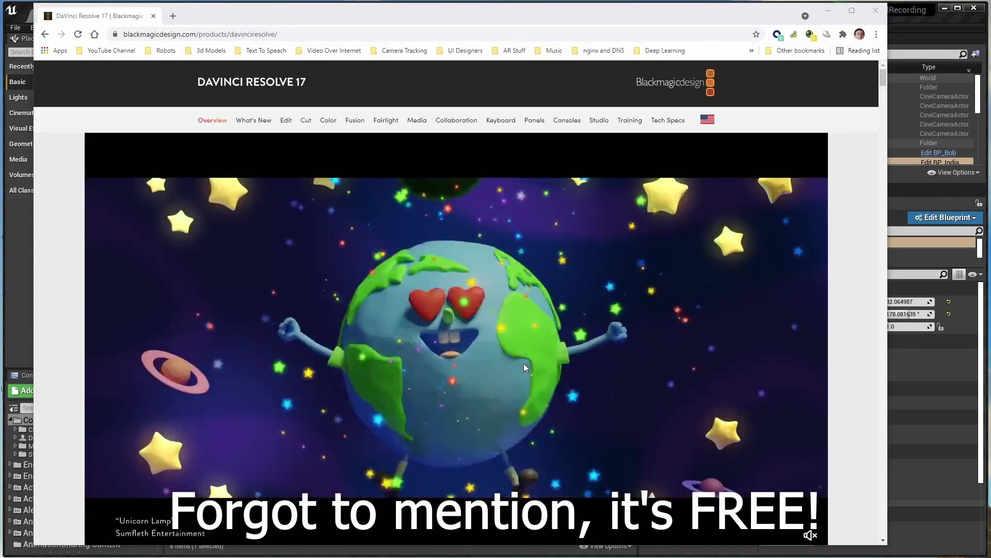
Scroll through the DaVinci Resolve 17 overview page, then return to the Unreal Editor
{"action": "scroll", "coordinate": [524, 363], "scroll_direction": "down", "scroll_amount": 5}
{"action": "scroll", "coordinate": [523, 363], "scroll_direction": "down", "scroll_amount": 7}
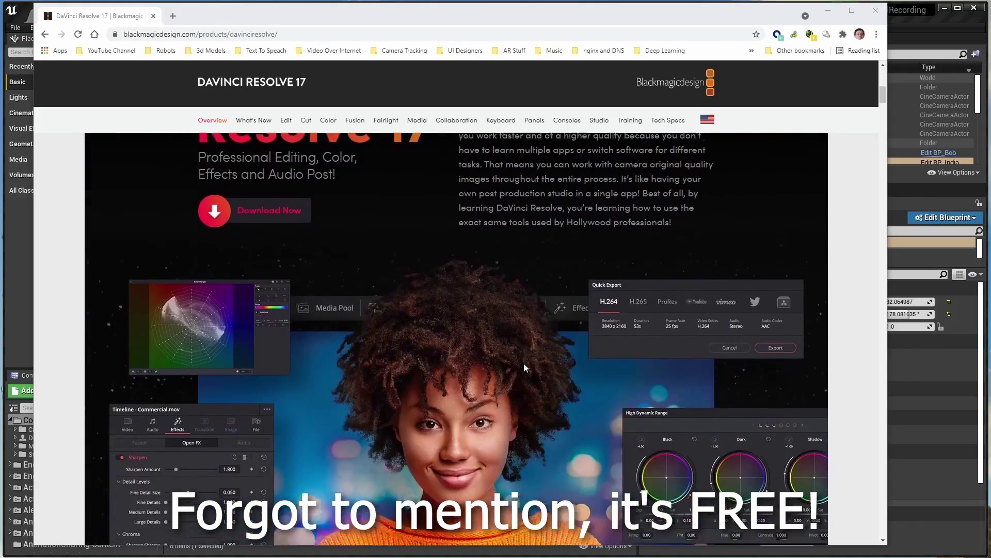
{"action": "scroll", "coordinate": [524, 365], "scroll_direction": "down", "scroll_amount": 10}
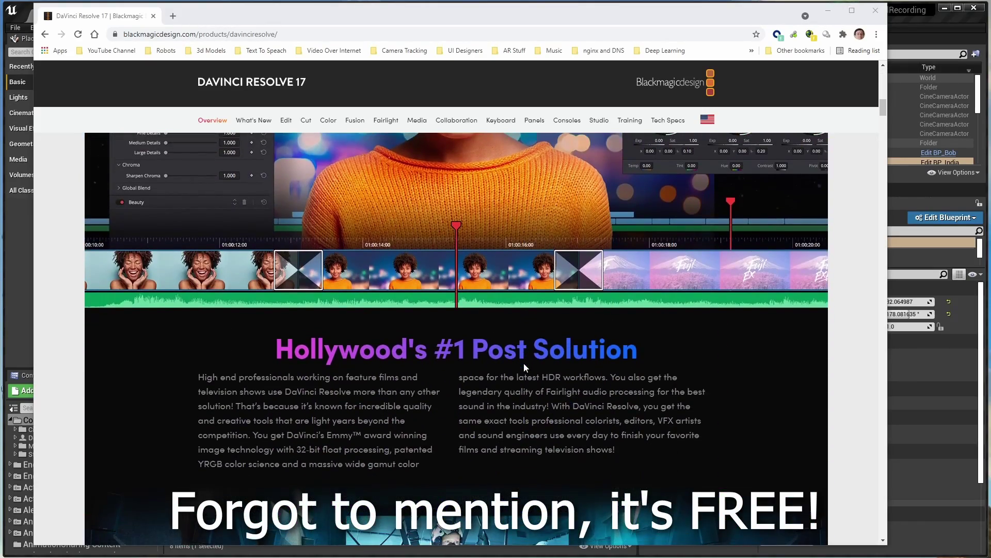
{"action": "scroll", "coordinate": [524, 363], "scroll_direction": "down", "scroll_amount": 12}
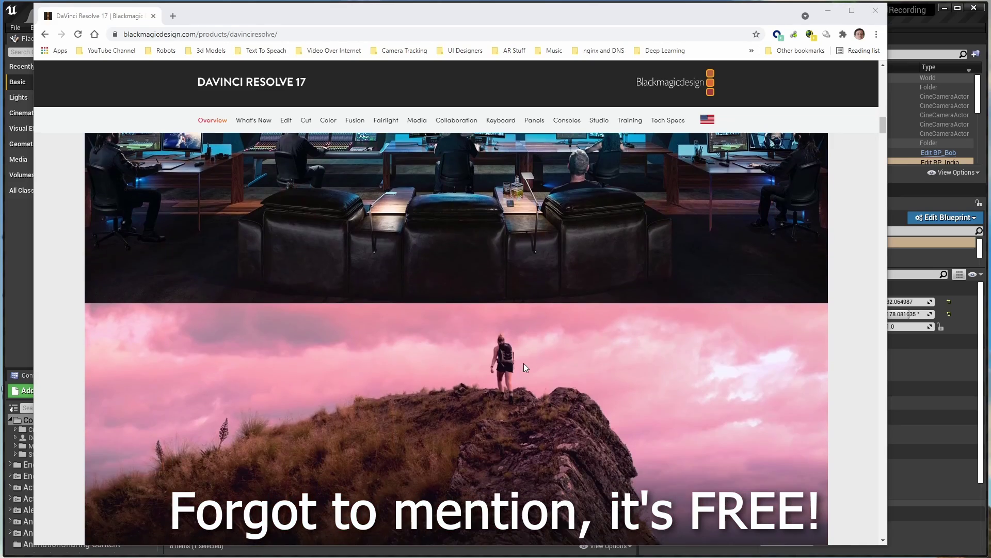
{"action": "scroll", "coordinate": [524, 364], "scroll_direction": "down", "scroll_amount": 12}
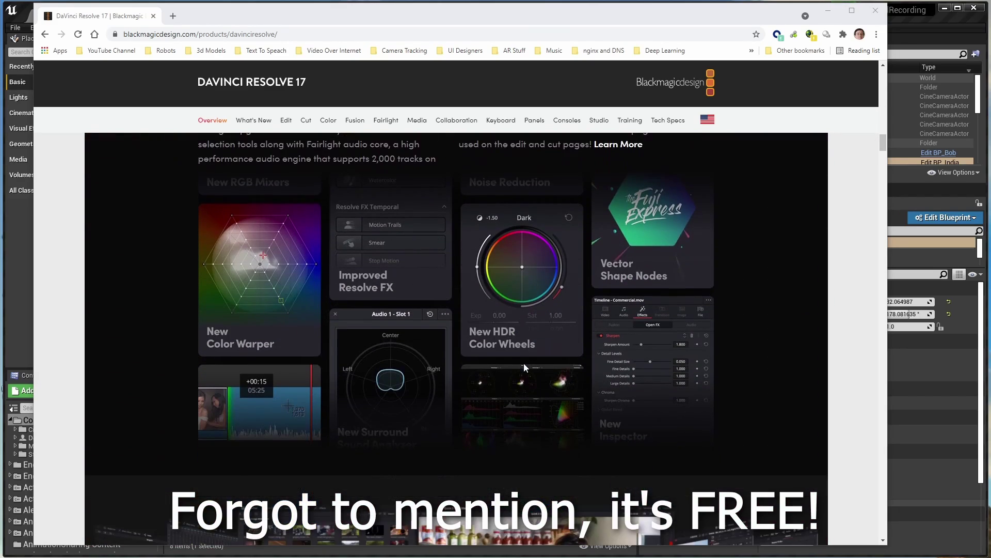
{"action": "scroll", "coordinate": [523, 364], "scroll_direction": "down", "scroll_amount": 12}
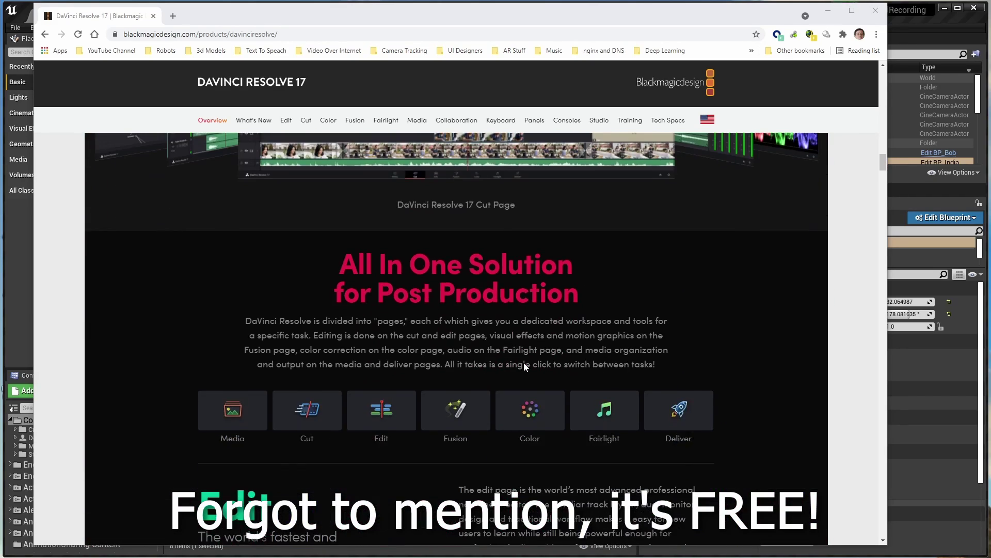
{"action": "scroll", "coordinate": [524, 363], "scroll_direction": "down", "scroll_amount": 12}
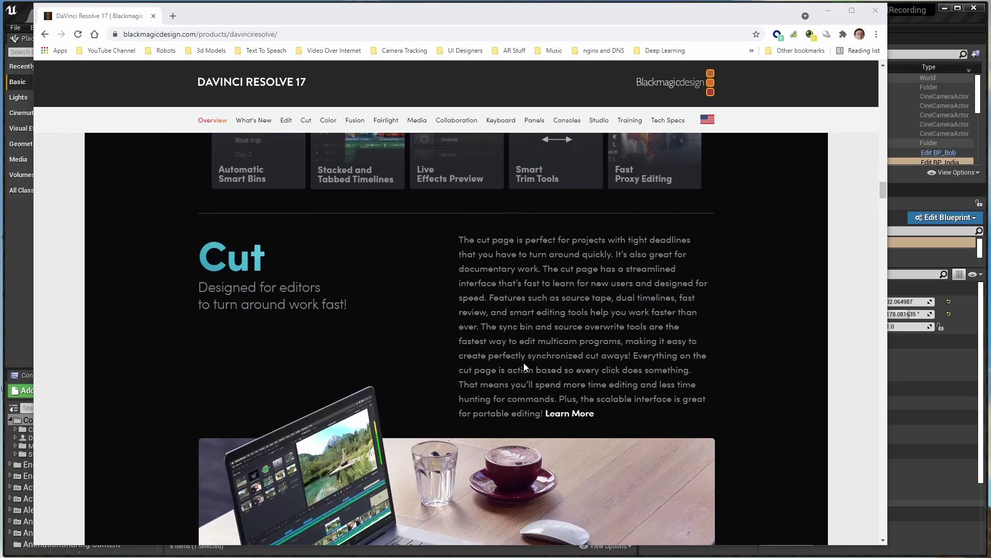
{"action": "scroll", "coordinate": [524, 363], "scroll_direction": "down", "scroll_amount": 10}
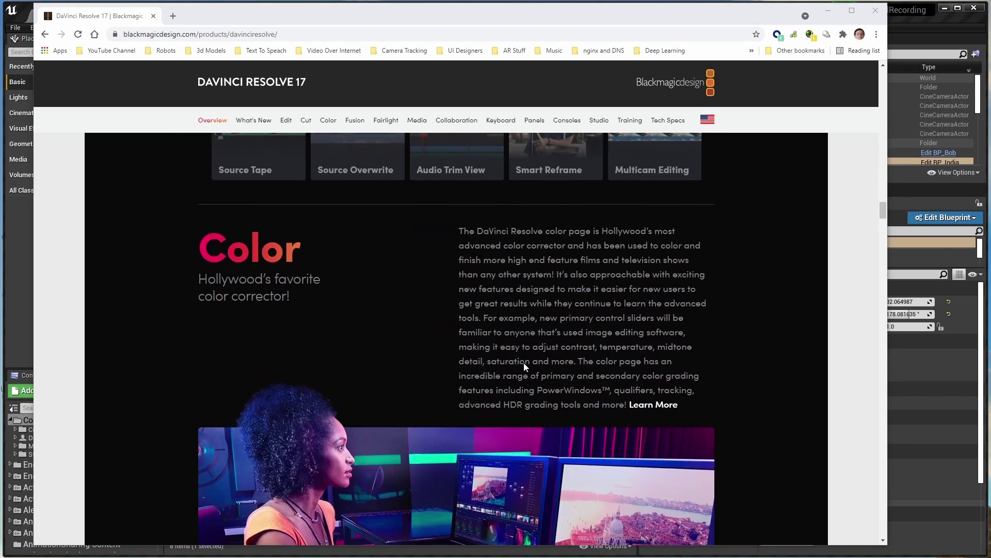
{"action": "scroll", "coordinate": [524, 367], "scroll_direction": "down", "scroll_amount": 2}
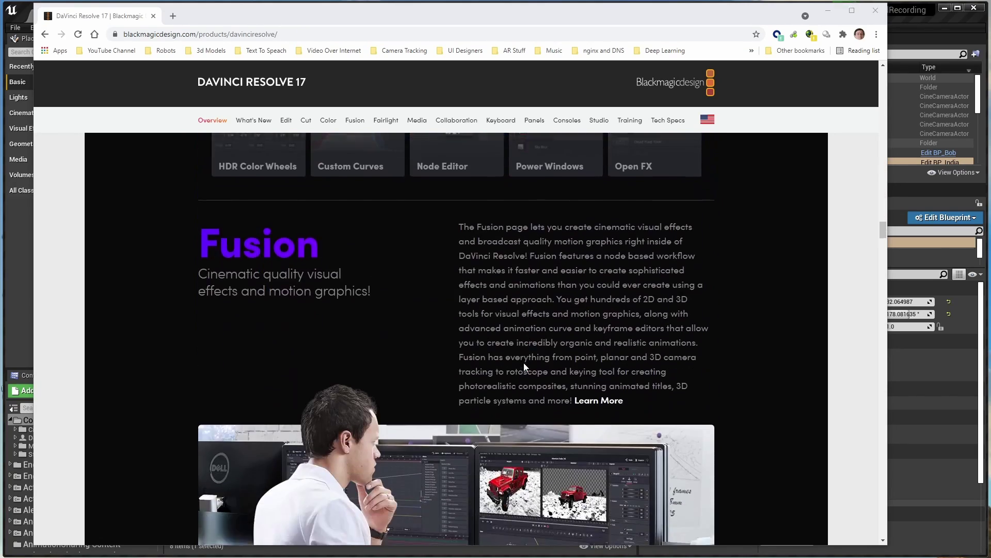
{"action": "scroll", "coordinate": [525, 366], "scroll_direction": "down", "scroll_amount": 9}
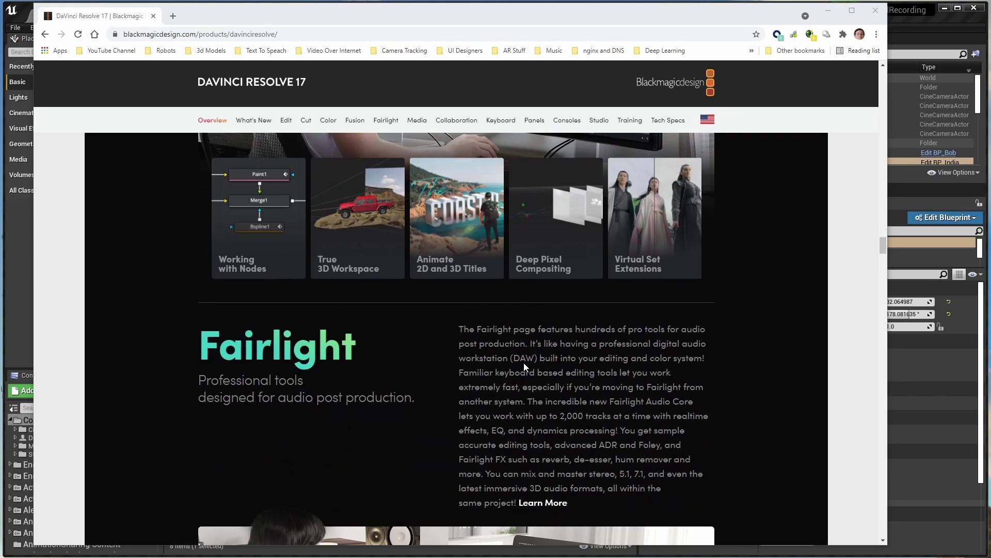
{"action": "scroll", "coordinate": [524, 364], "scroll_direction": "down", "scroll_amount": 5}
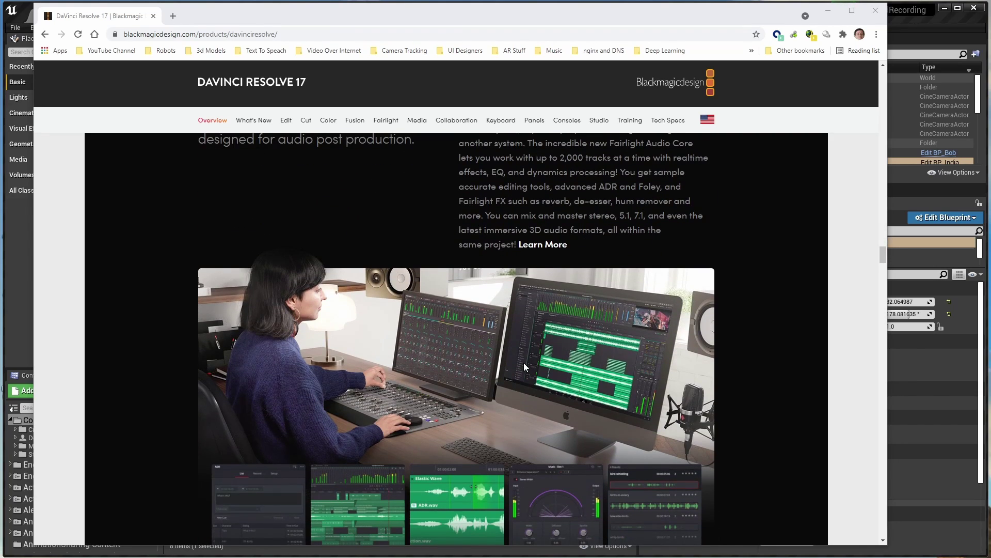
{"action": "scroll", "coordinate": [524, 362], "scroll_direction": "down", "scroll_amount": 4}
{"action": "scroll", "coordinate": [524, 362], "scroll_direction": "down", "scroll_amount": 5}
{"action": "scroll", "coordinate": [524, 362], "scroll_direction": "down", "scroll_amount": 5}
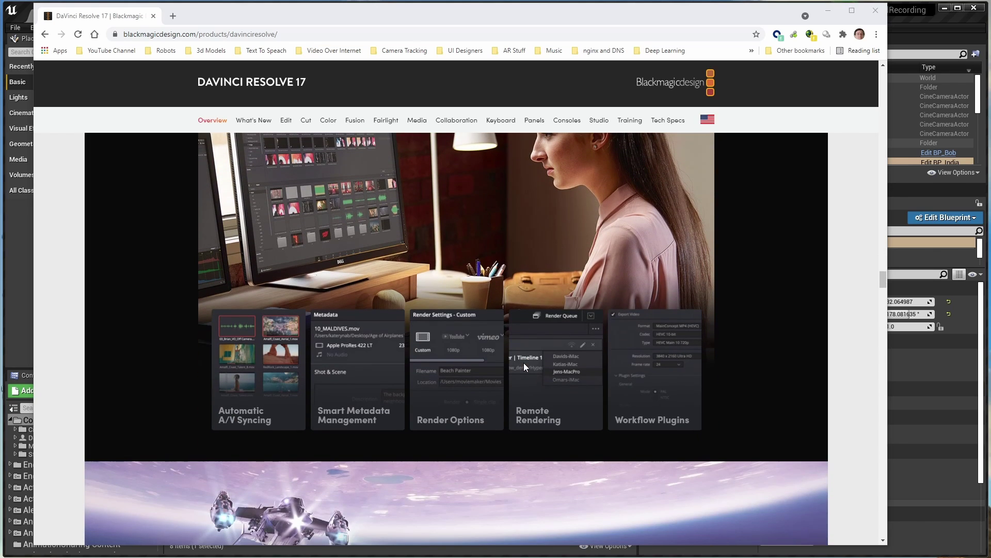
{"action": "scroll", "coordinate": [524, 363], "scroll_direction": "down", "scroll_amount": 8}
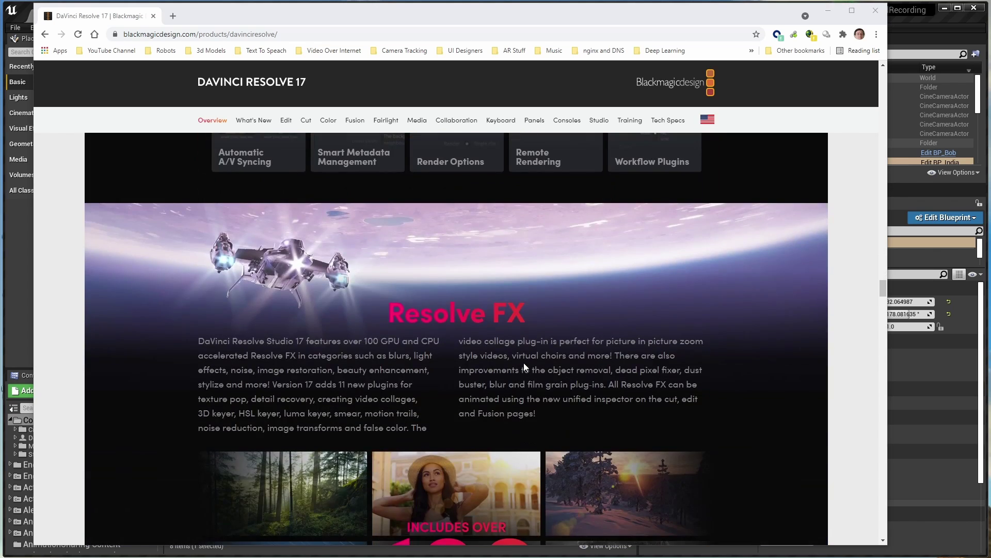
{"action": "scroll", "coordinate": [524, 362], "scroll_direction": "down", "scroll_amount": 7}
{"action": "scroll", "coordinate": [523, 363], "scroll_direction": "down", "scroll_amount": 9}
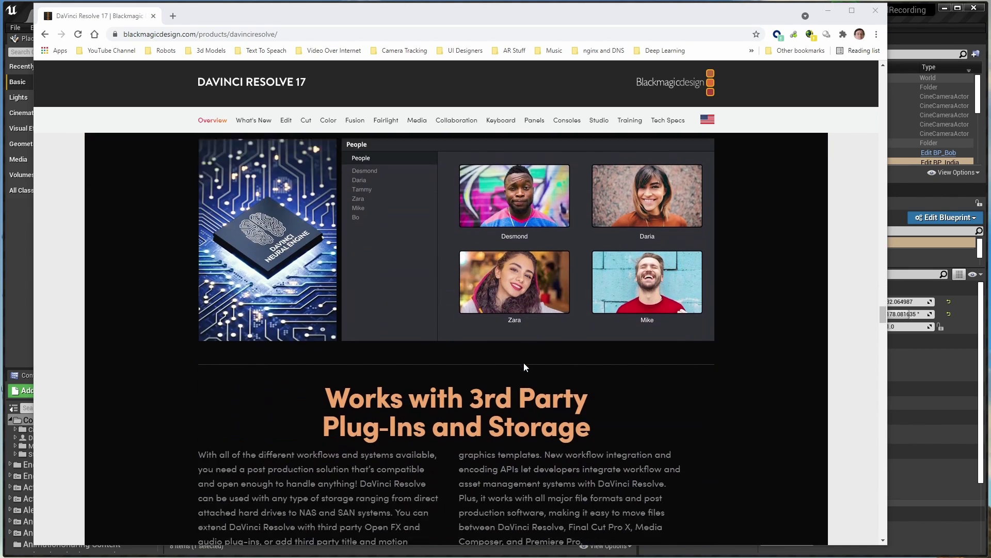
{"action": "scroll", "coordinate": [524, 363], "scroll_direction": "down", "scroll_amount": 12}
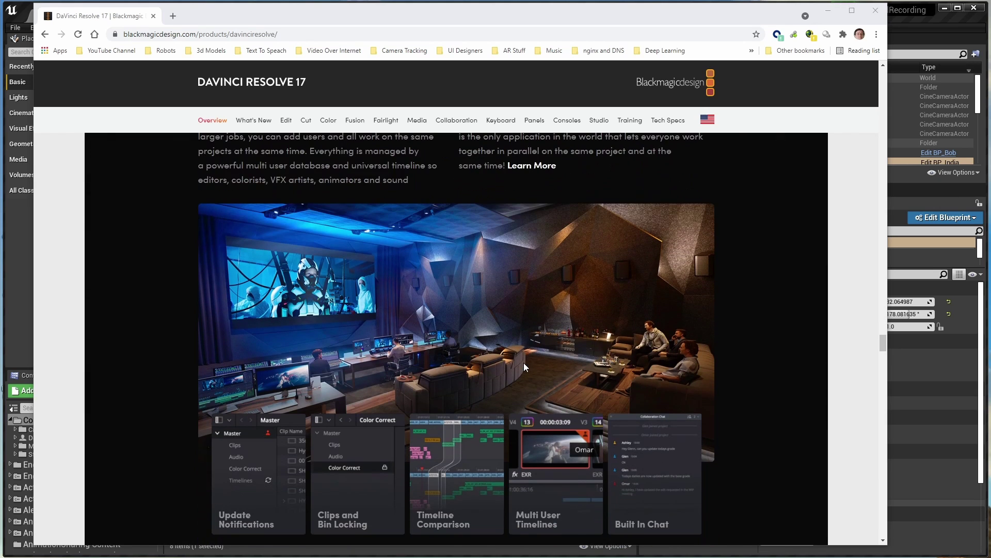
{"action": "scroll", "coordinate": [523, 363], "scroll_direction": "down", "scroll_amount": 6}
{"action": "scroll", "coordinate": [524, 363], "scroll_direction": "down", "scroll_amount": 12}
{"action": "scroll", "coordinate": [523, 363], "scroll_direction": "down", "scroll_amount": 5}
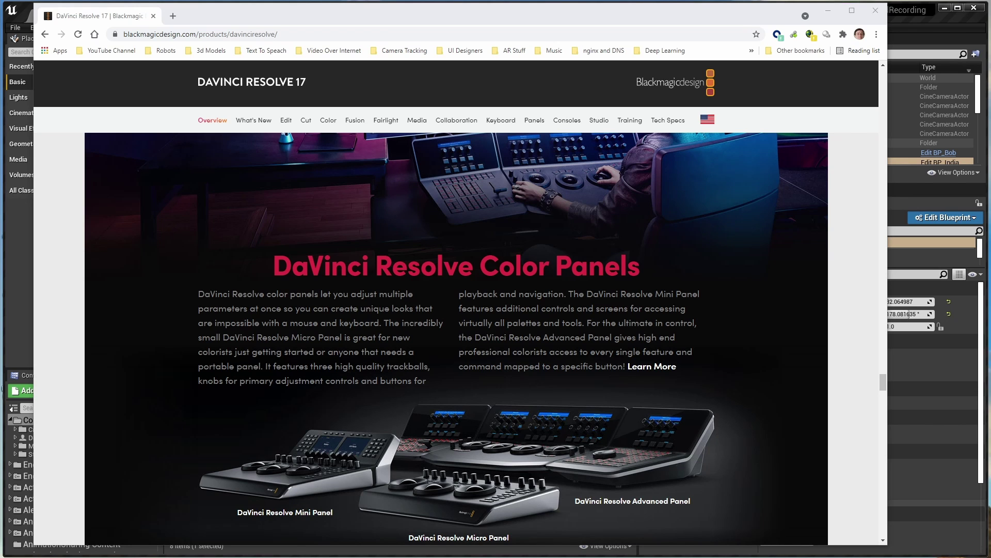
{"action": "key", "text": "alt+Tab"}
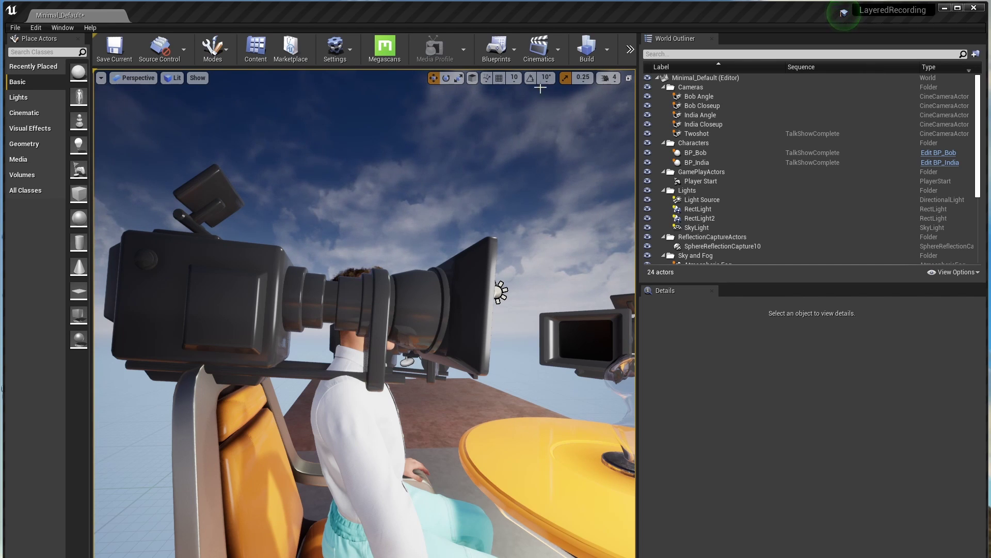
Open Minimal_Default's Level Blueprint from the Blueprints toolbar menu
{"action": "left_click", "coordinate": [514, 52]}
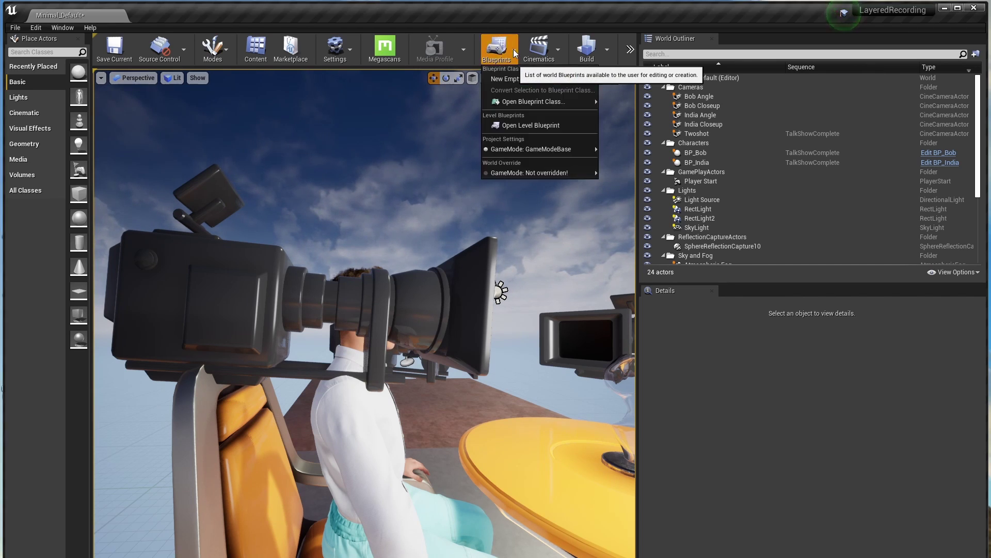
{"action": "left_click", "coordinate": [520, 125]}
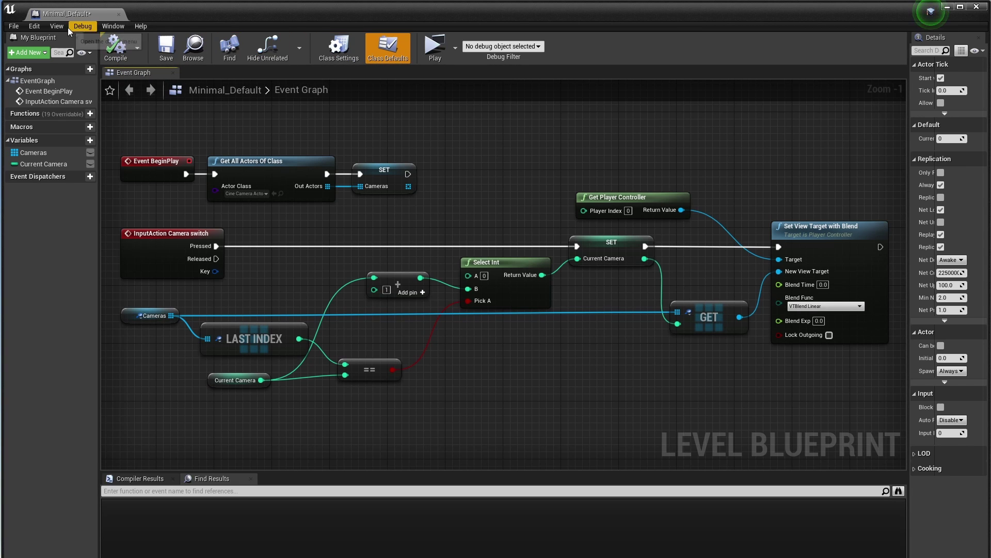
{"action": "left_click", "coordinate": [38, 26]}
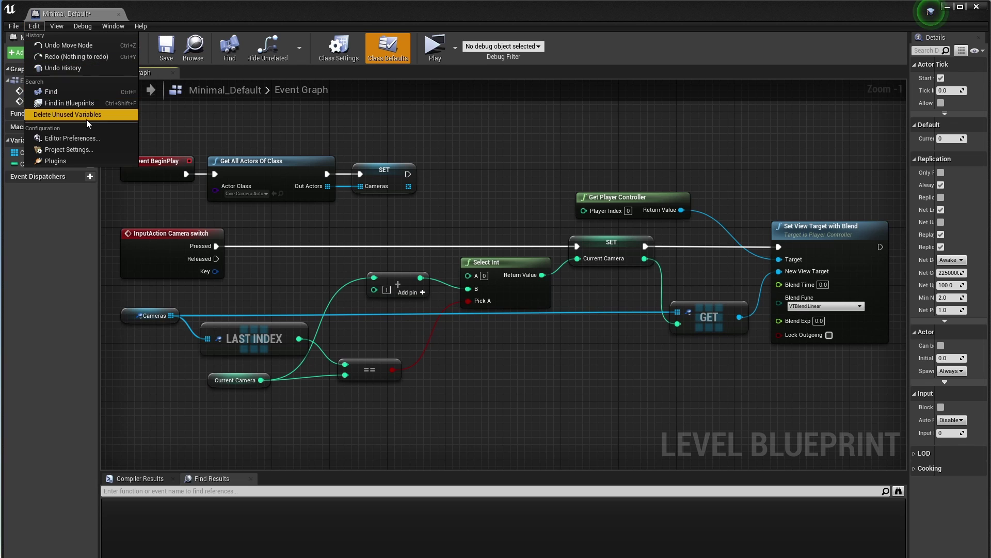
{"action": "left_click", "coordinate": [78, 149]}
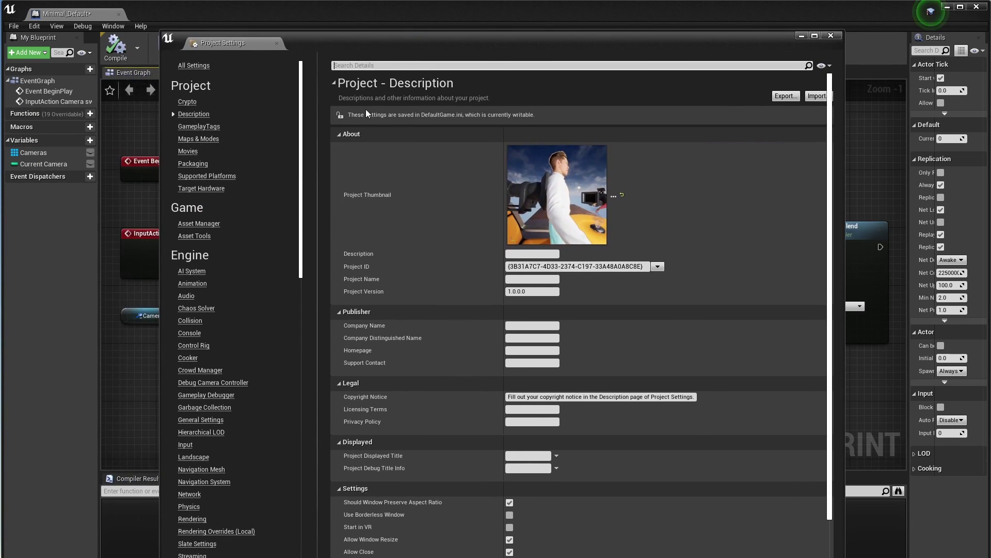
{"action": "left_click", "coordinate": [186, 444]}
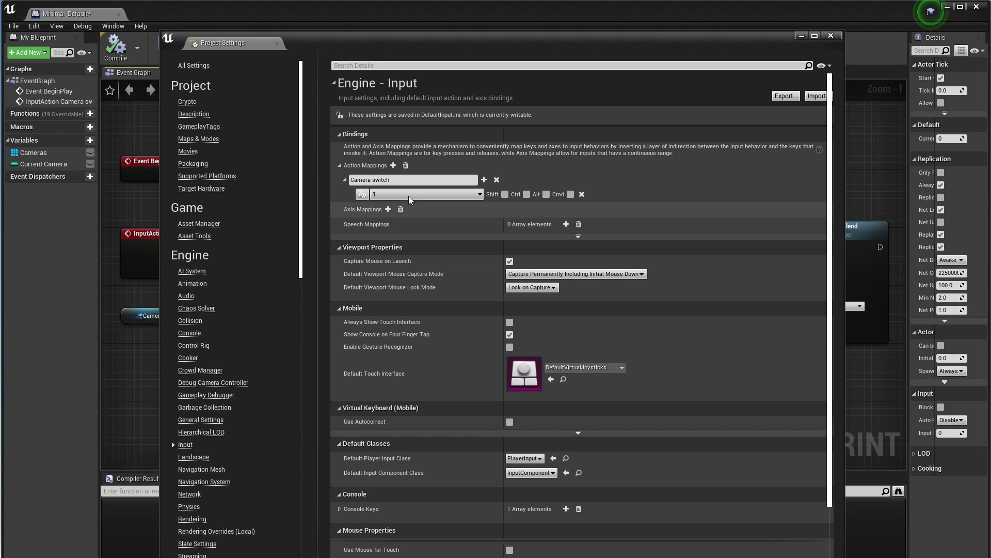
{"action": "left_click", "coordinate": [351, 179]}
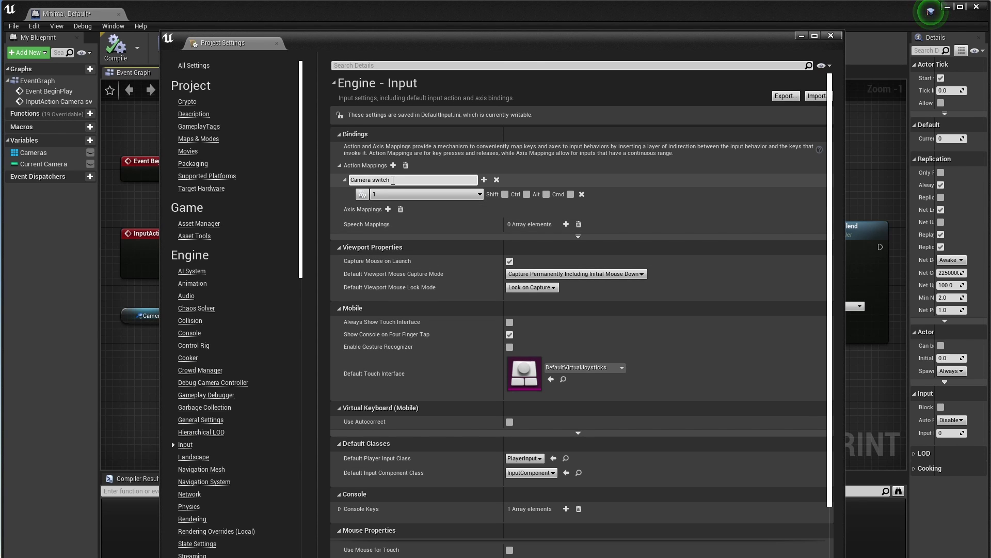
{"action": "left_click_drag", "start_coordinate": [385, 179], "coordinate": [347, 180]}
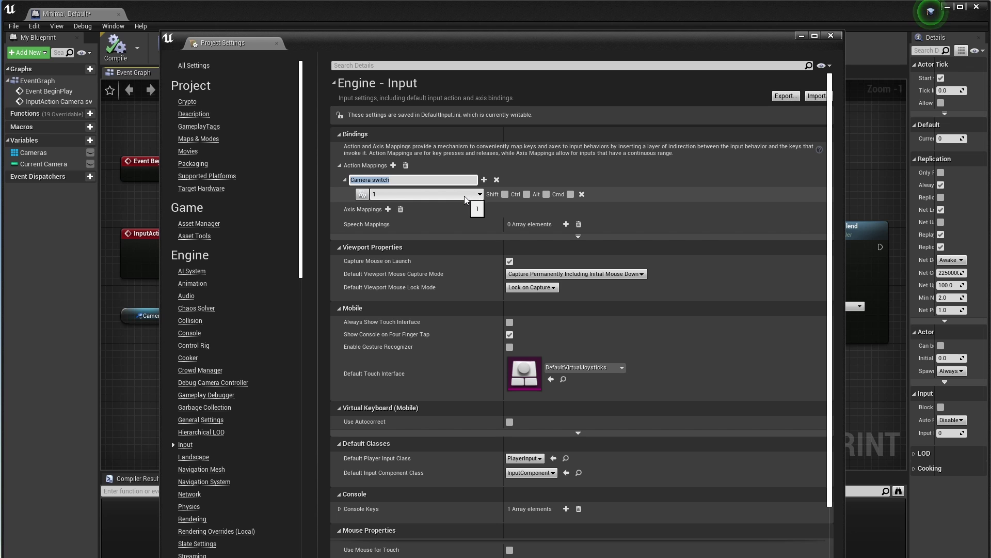
{"action": "left_click", "coordinate": [831, 35]}
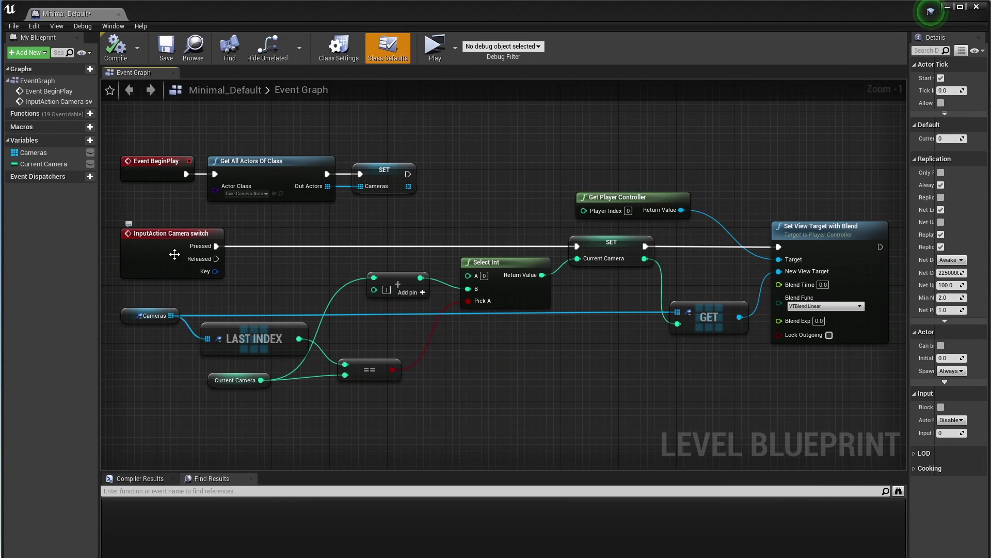